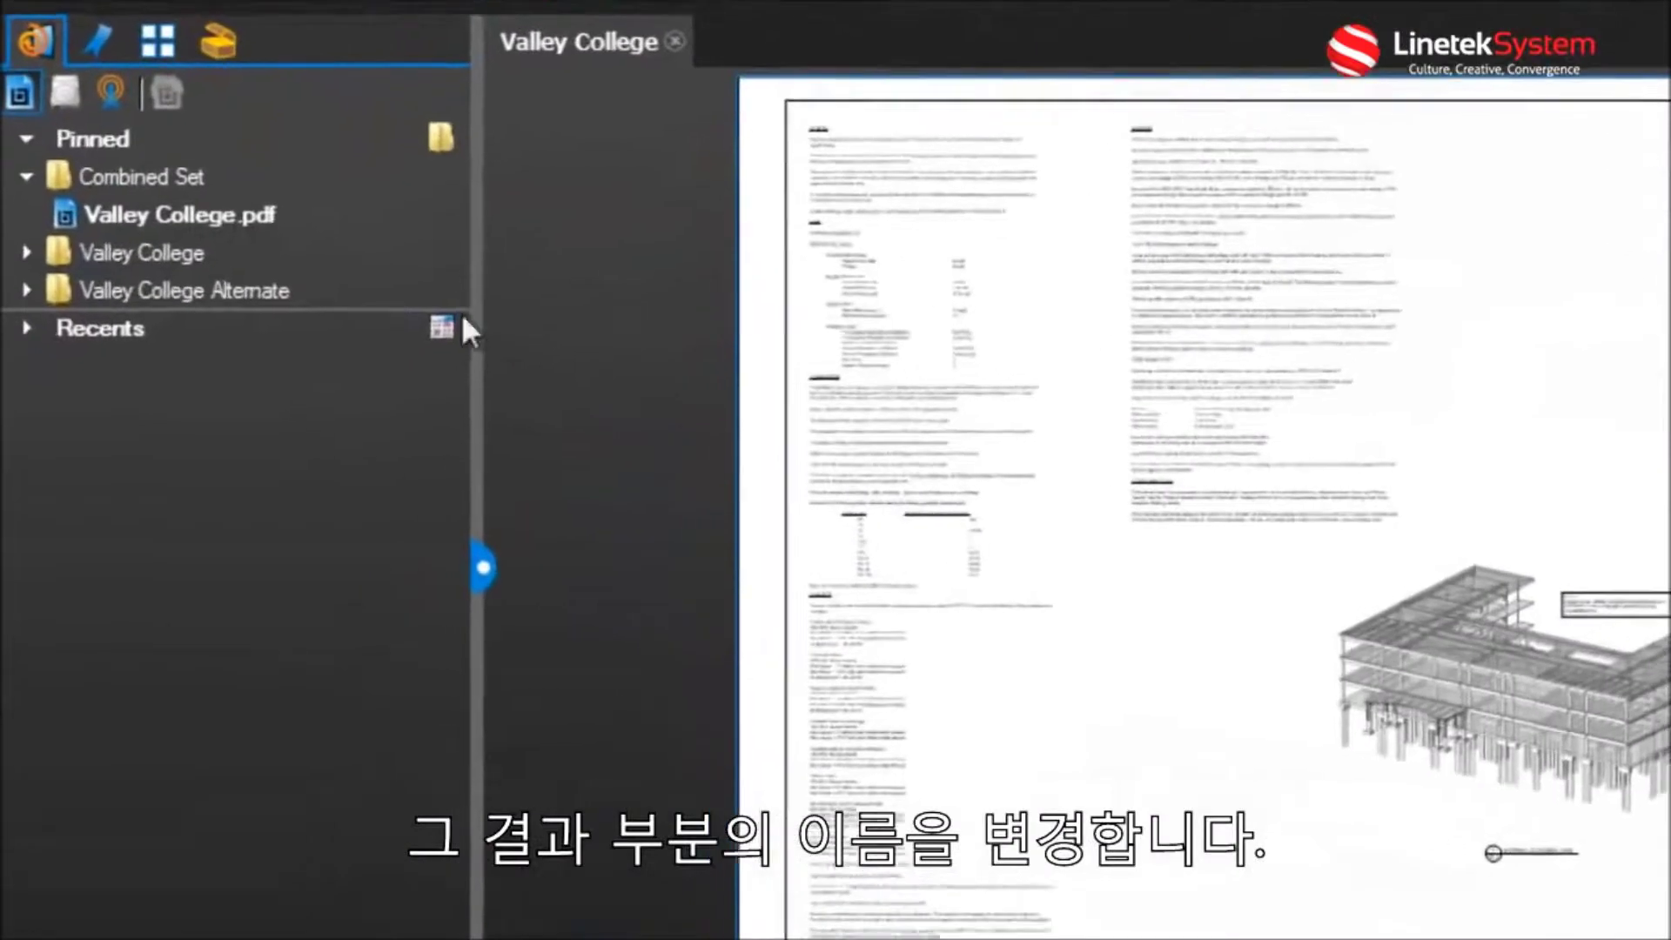
Step: Expand the Valley College and Valley College Alternate sets to list Part-1 to Part-7 and the discipline PDFs
{"action": "left_click", "coordinate": [11, 325]}
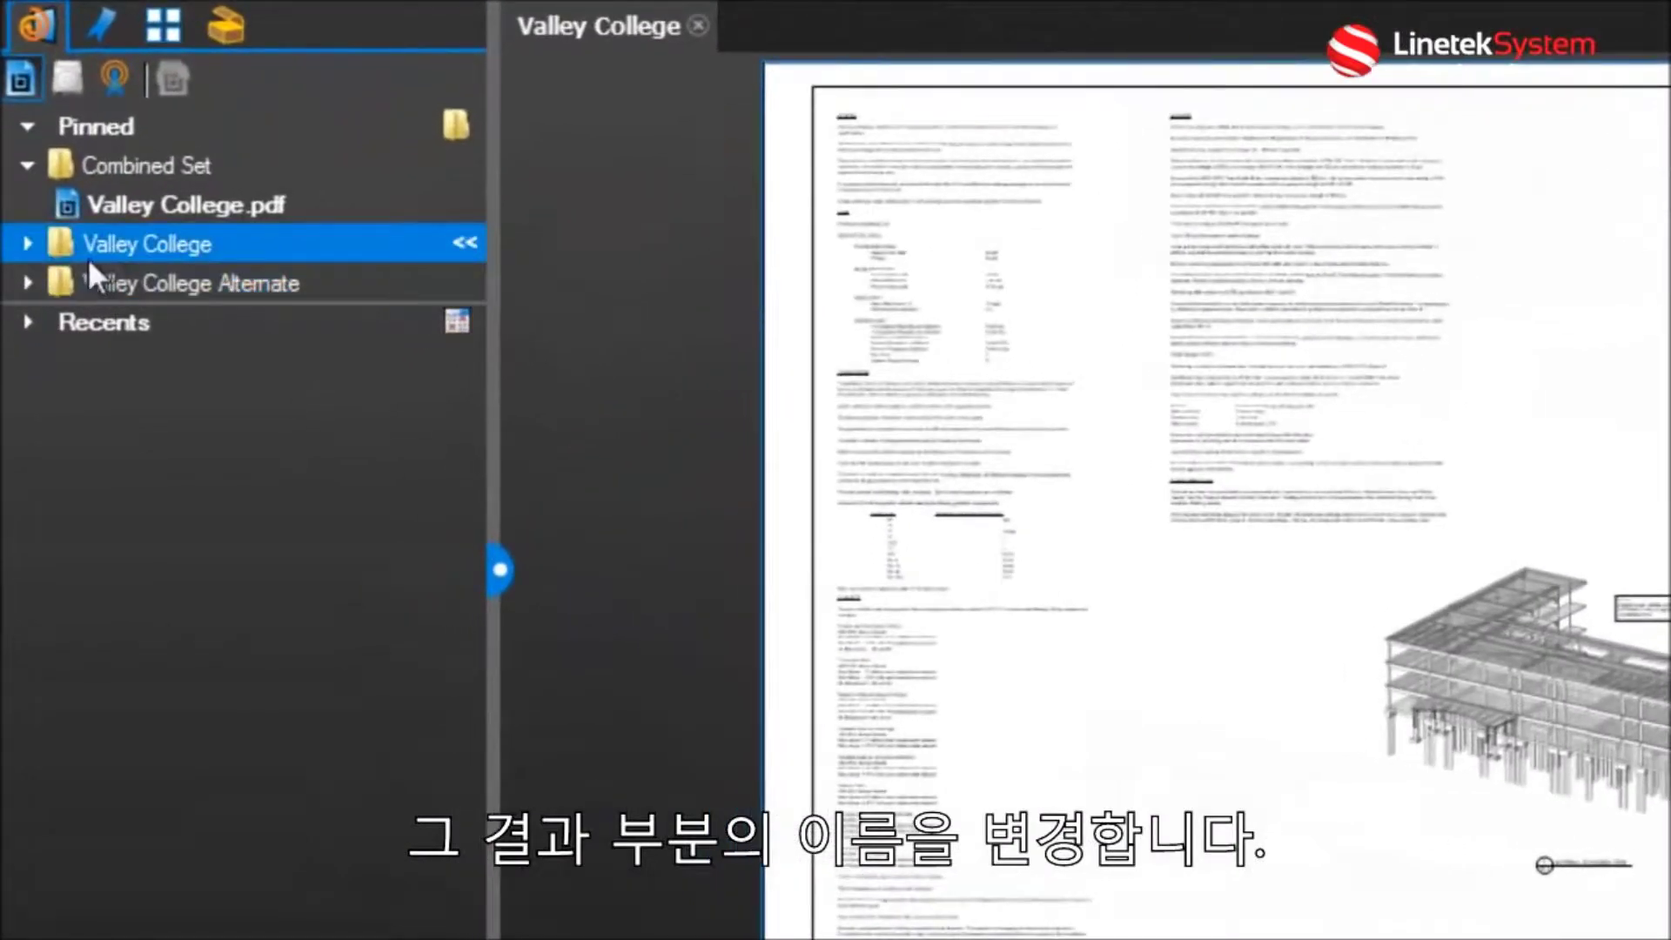
{"action": "left_click", "coordinate": [15, 236]}
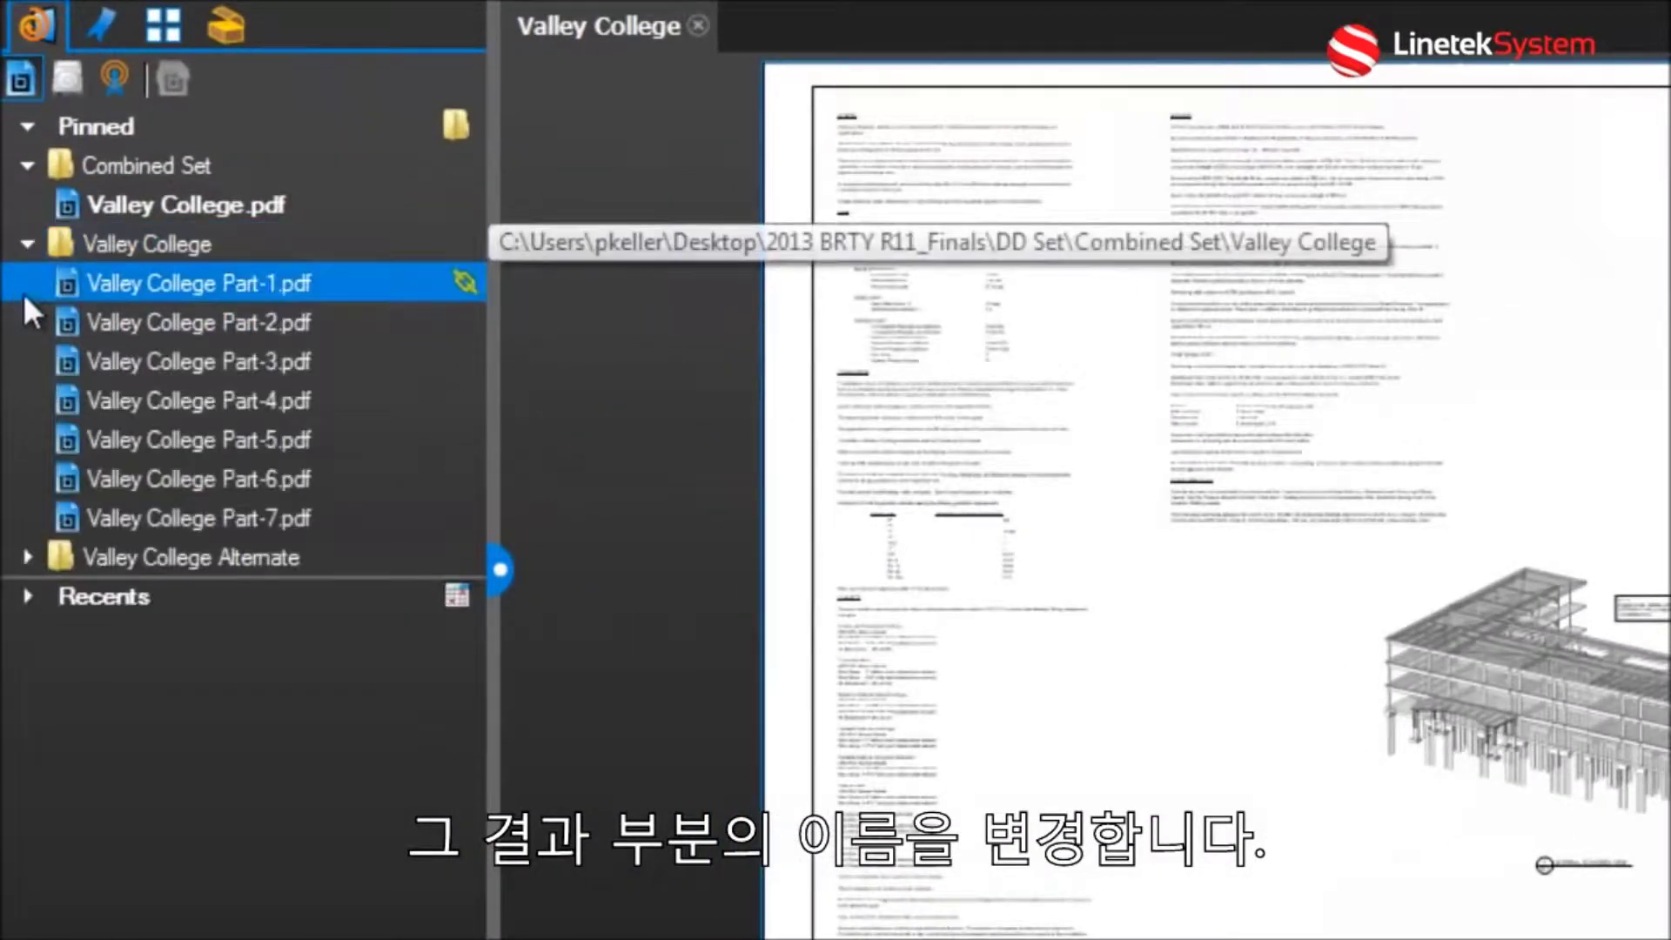
{"action": "left_click", "coordinate": [23, 554]}
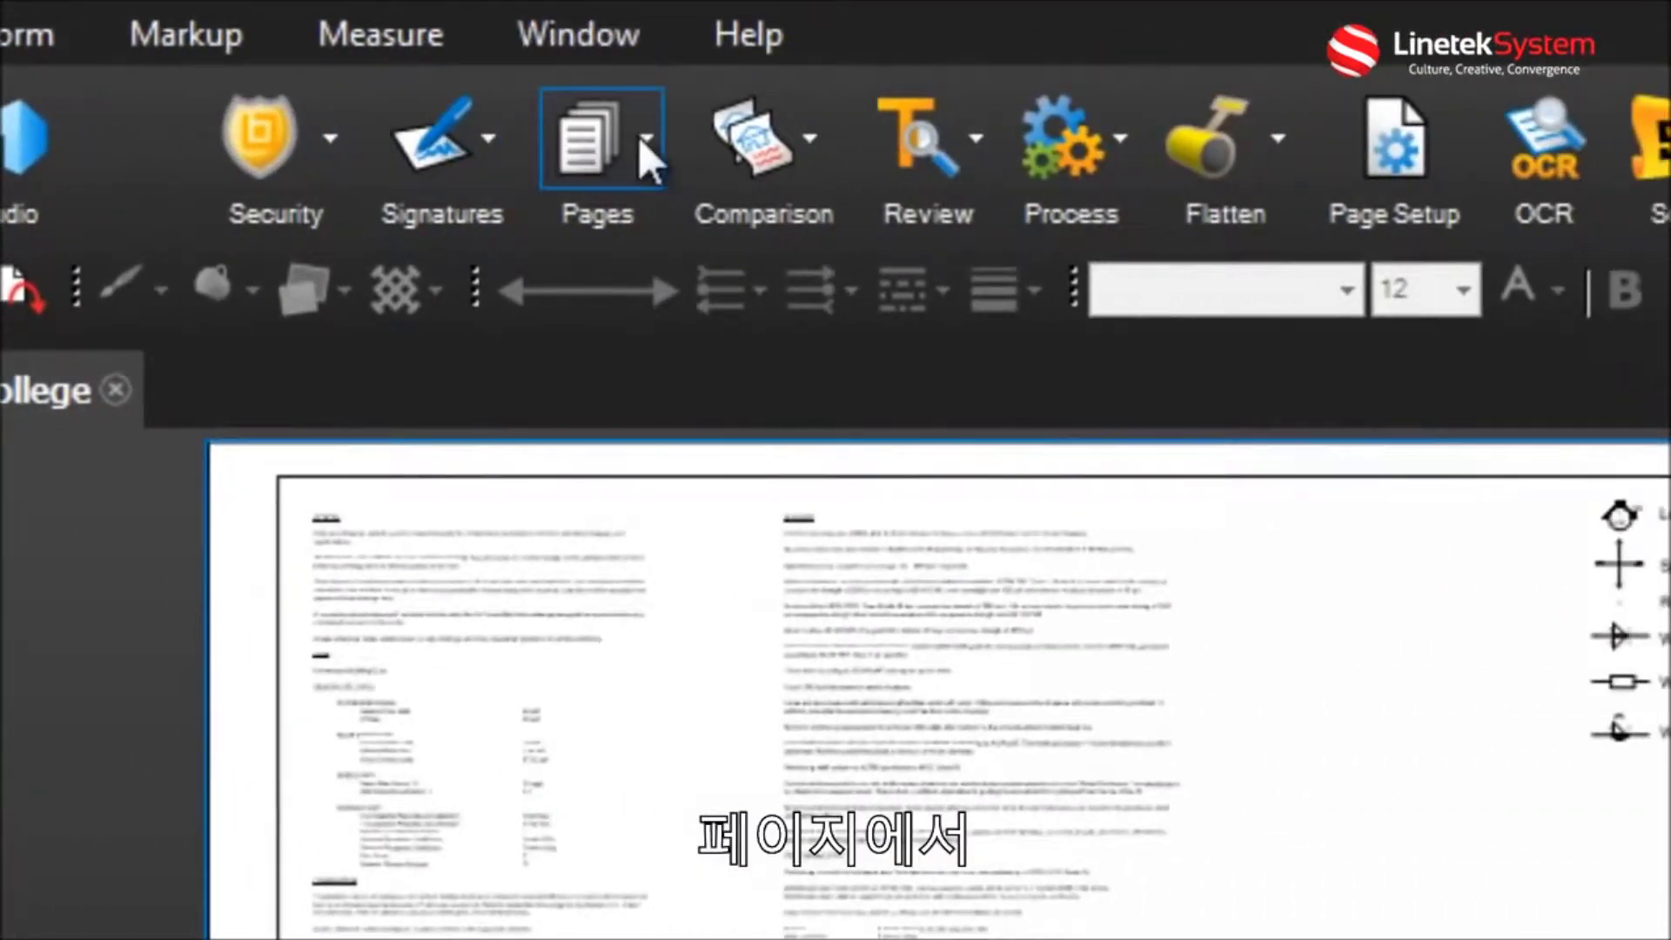
Step: Bring up Split Document from the Pages menu, preset to top-level bookmarks across all 35 pages
{"action": "left_click", "coordinate": [640, 139]}
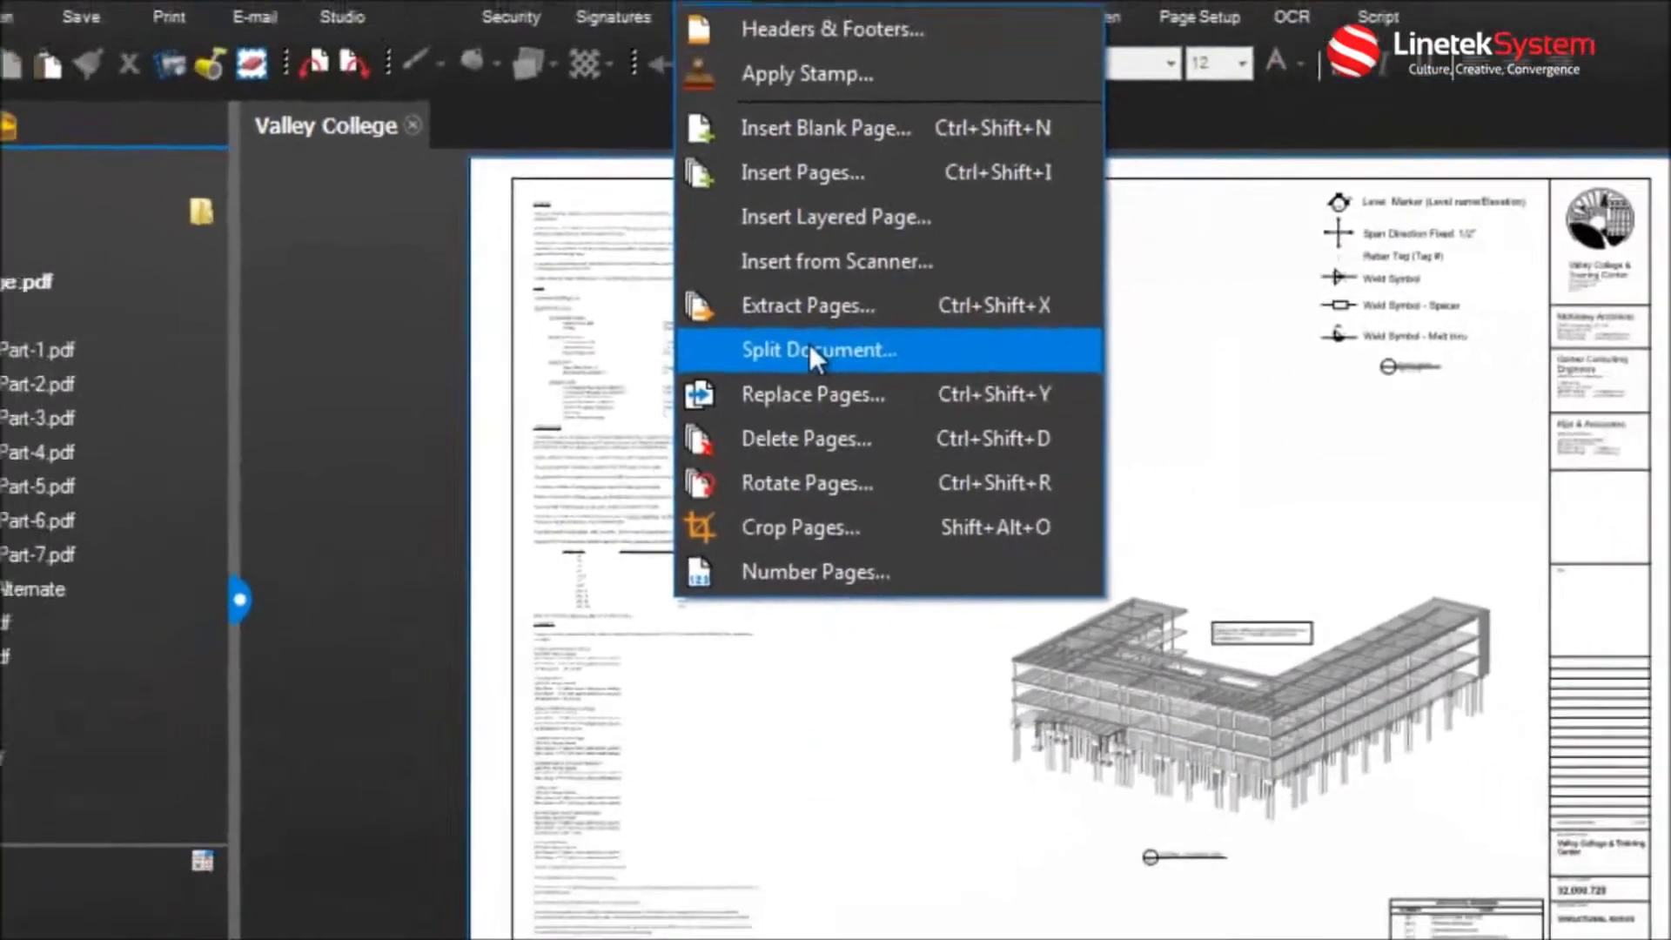
{"action": "left_click", "coordinate": [809, 348]}
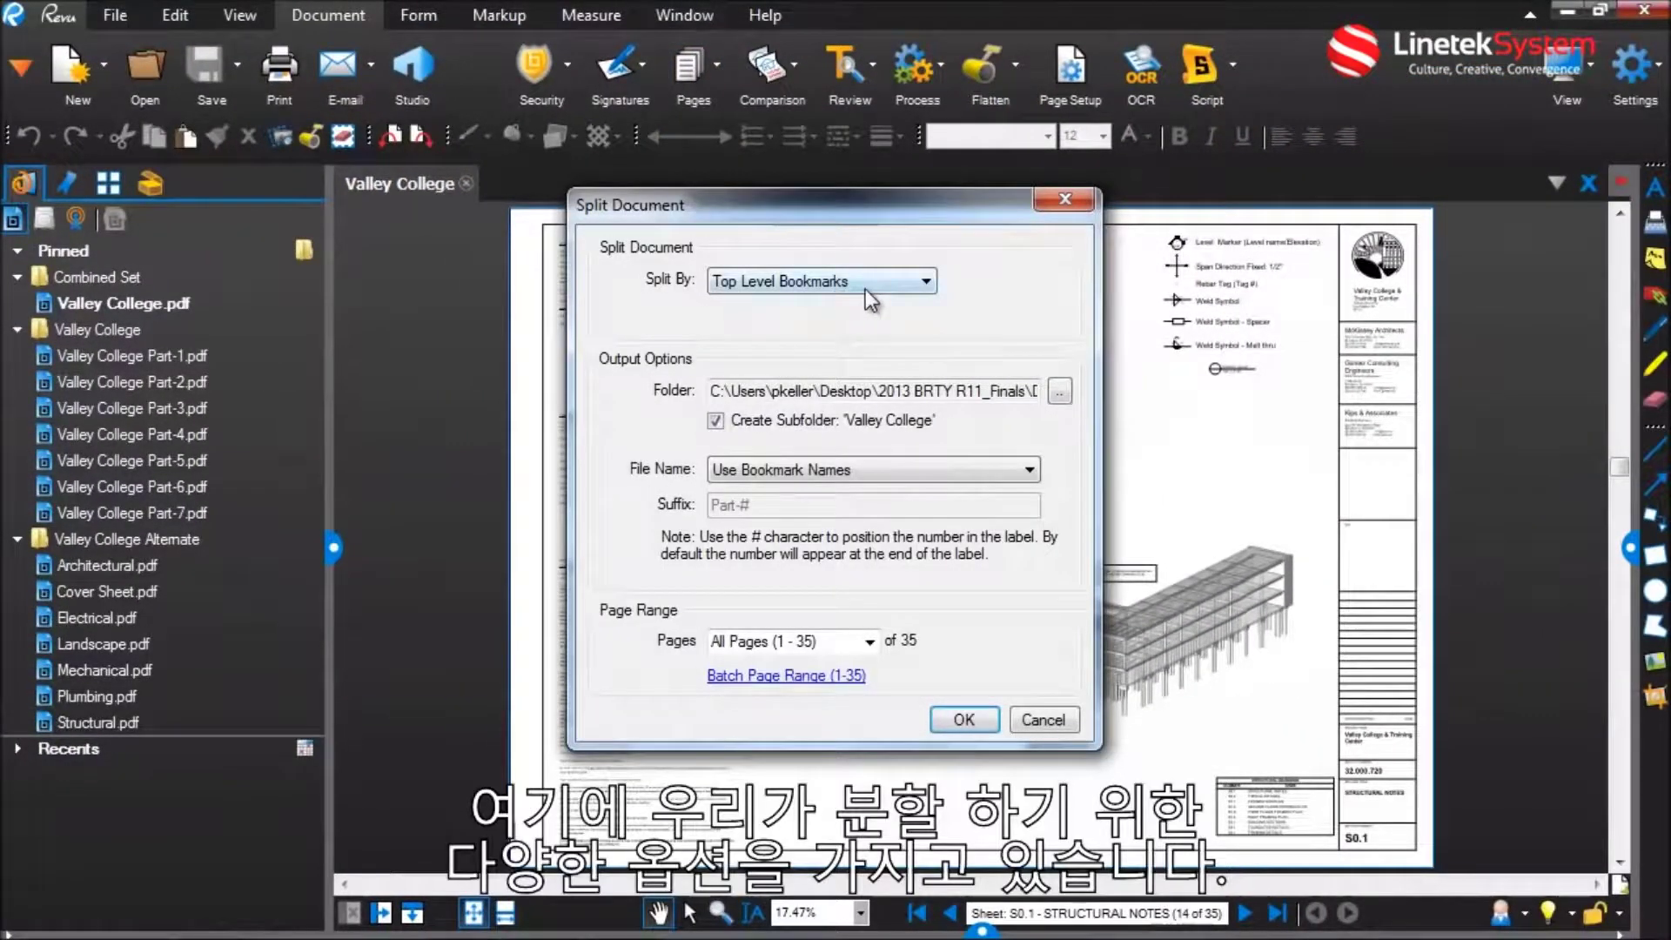
{"action": "left_click", "coordinate": [865, 289]}
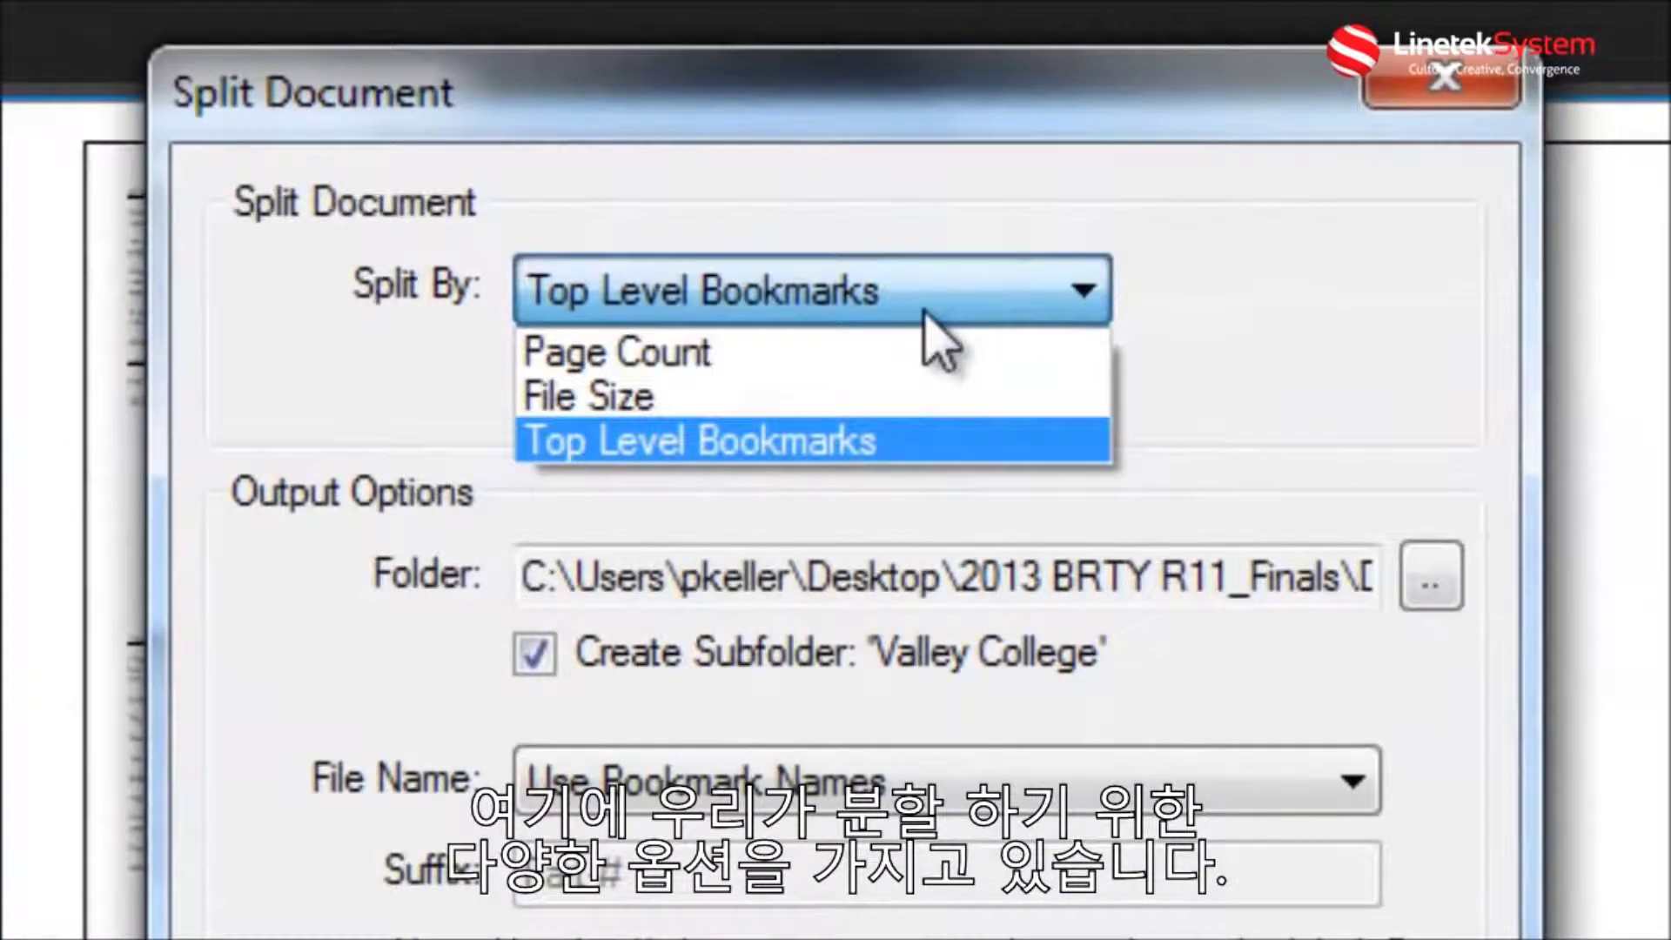
{"action": "left_click", "coordinate": [925, 341]}
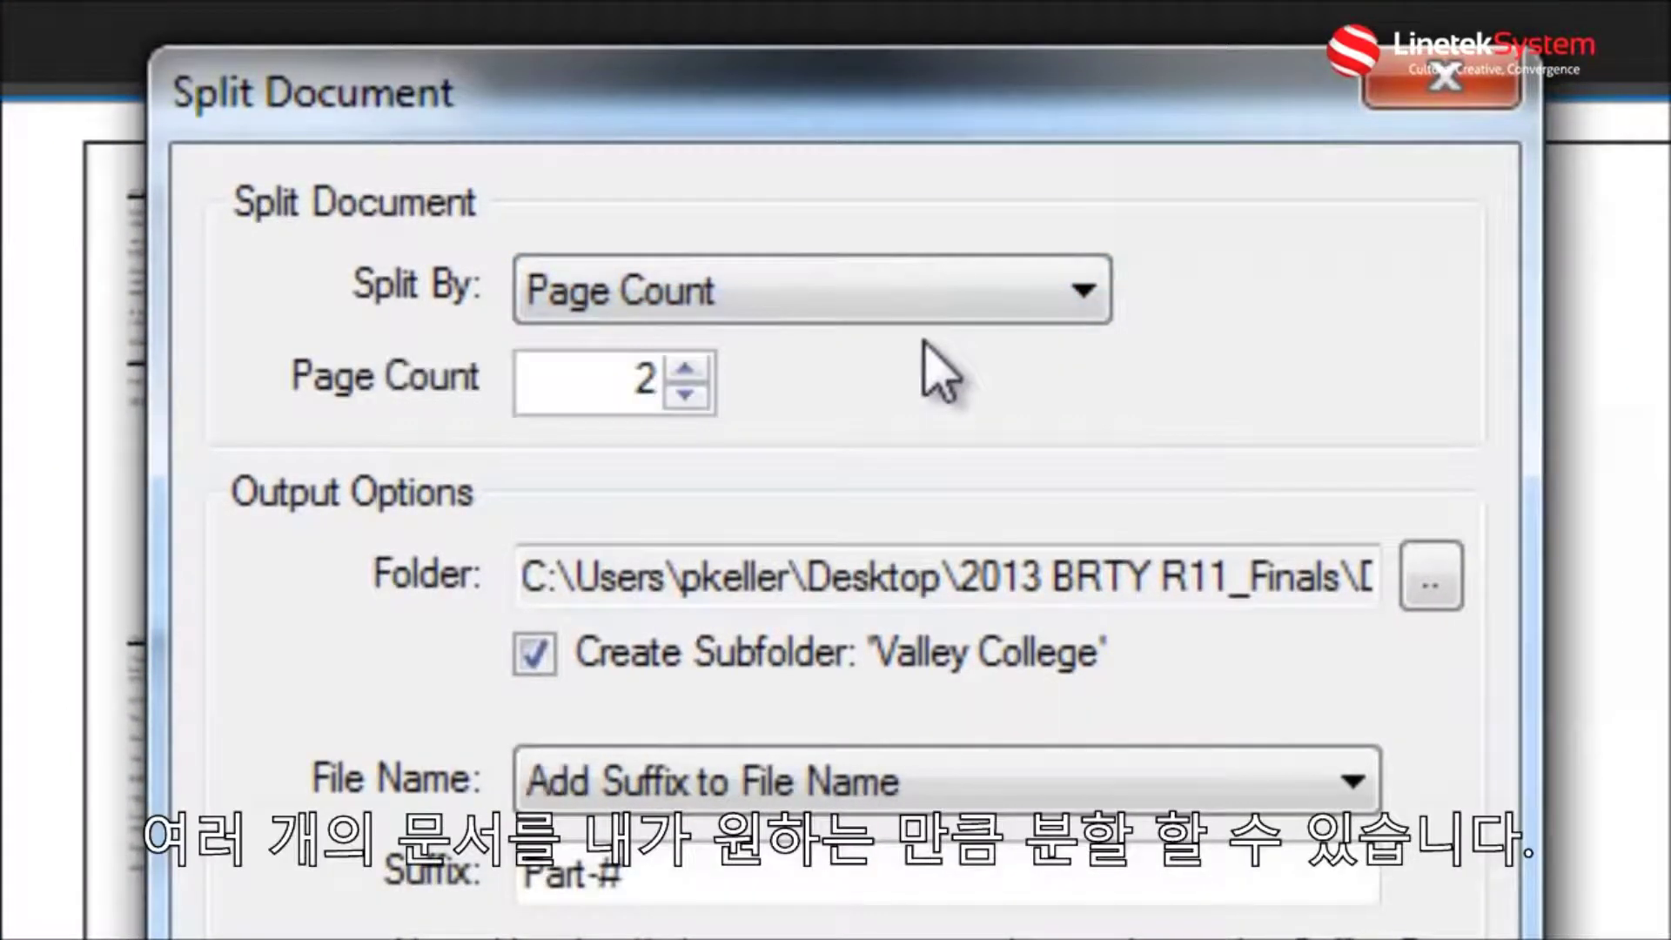
{"action": "left_click", "coordinate": [684, 369]}
{"action": "left_click", "coordinate": [685, 369]}
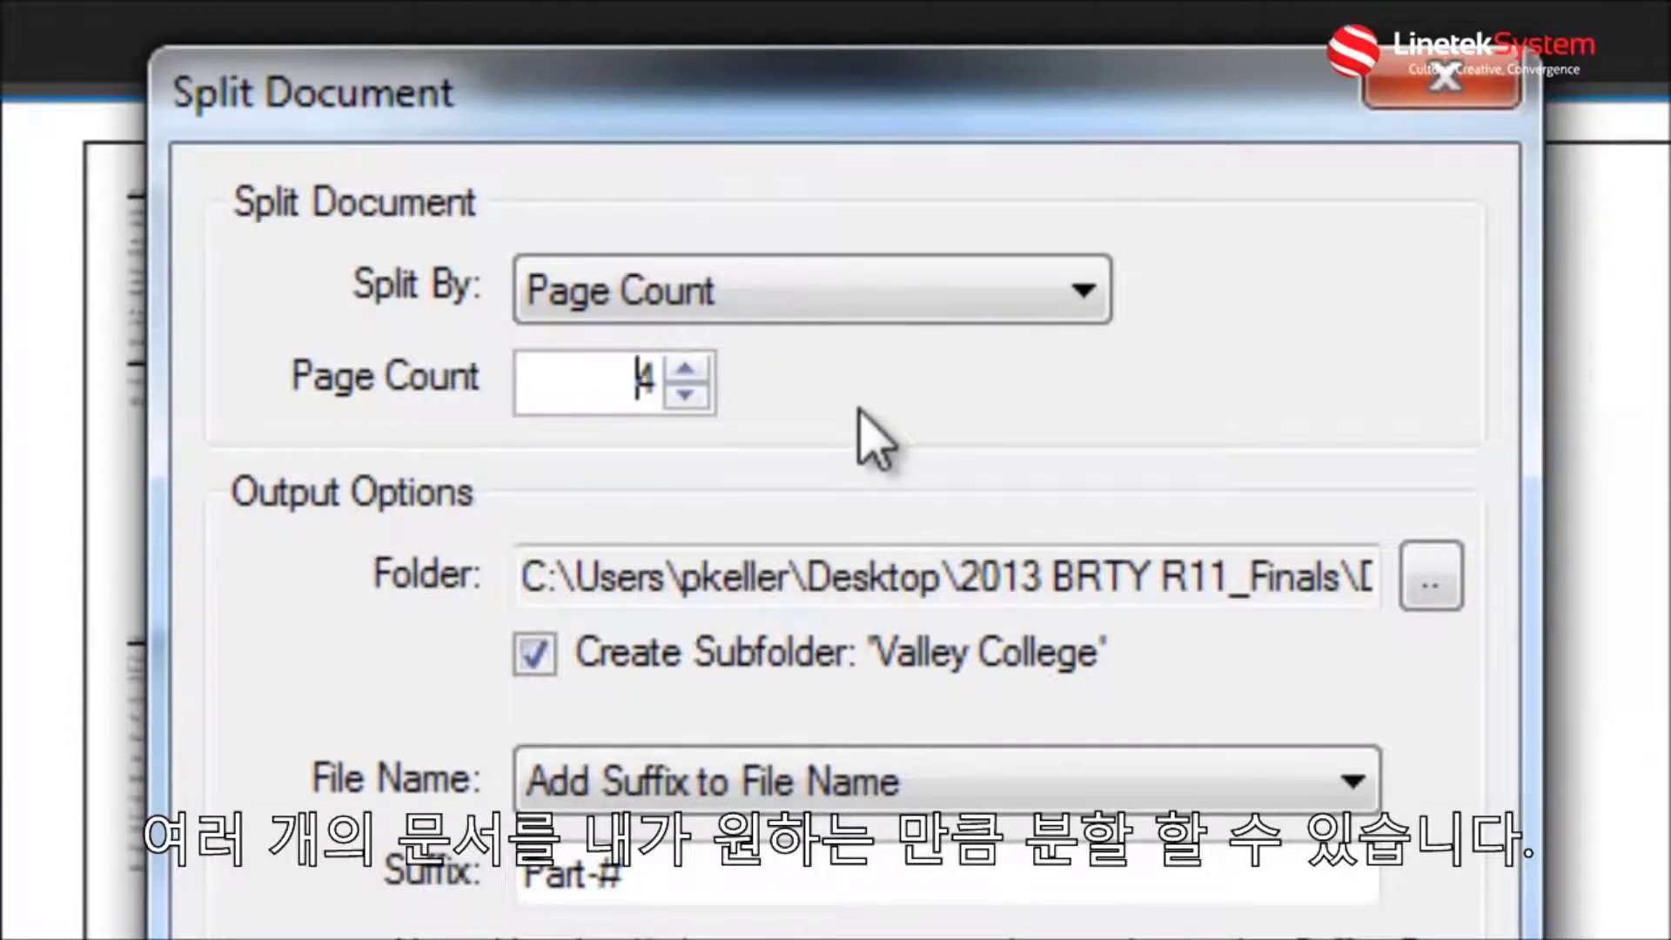
{"action": "left_click", "coordinate": [868, 296]}
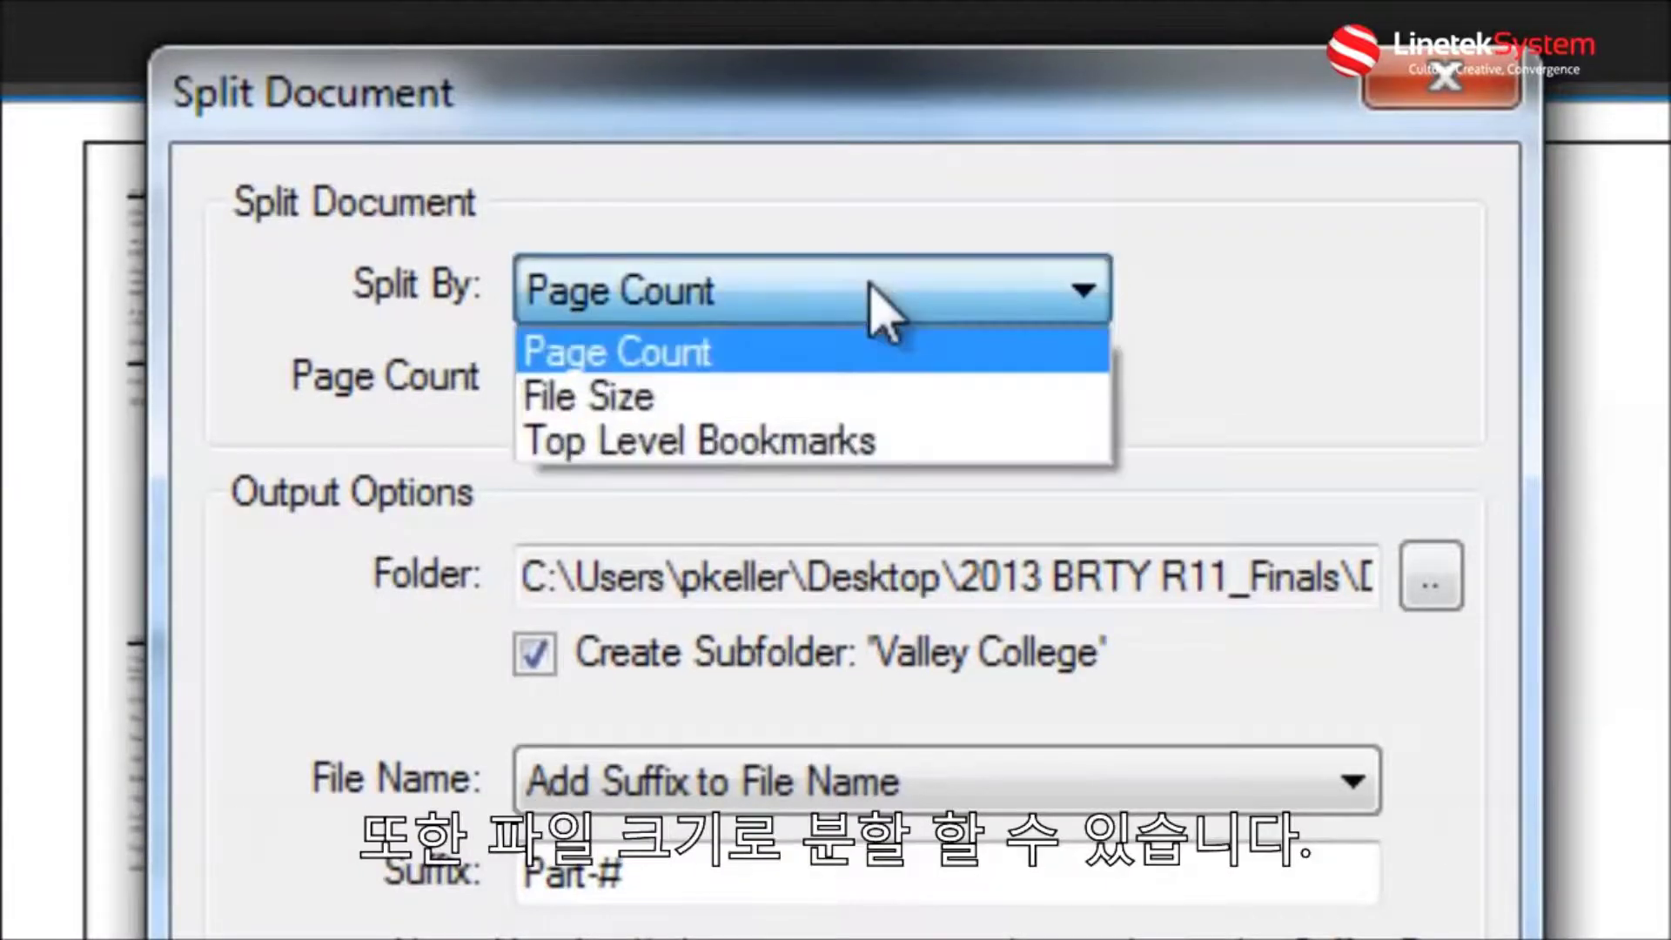
{"action": "left_click", "coordinate": [858, 399]}
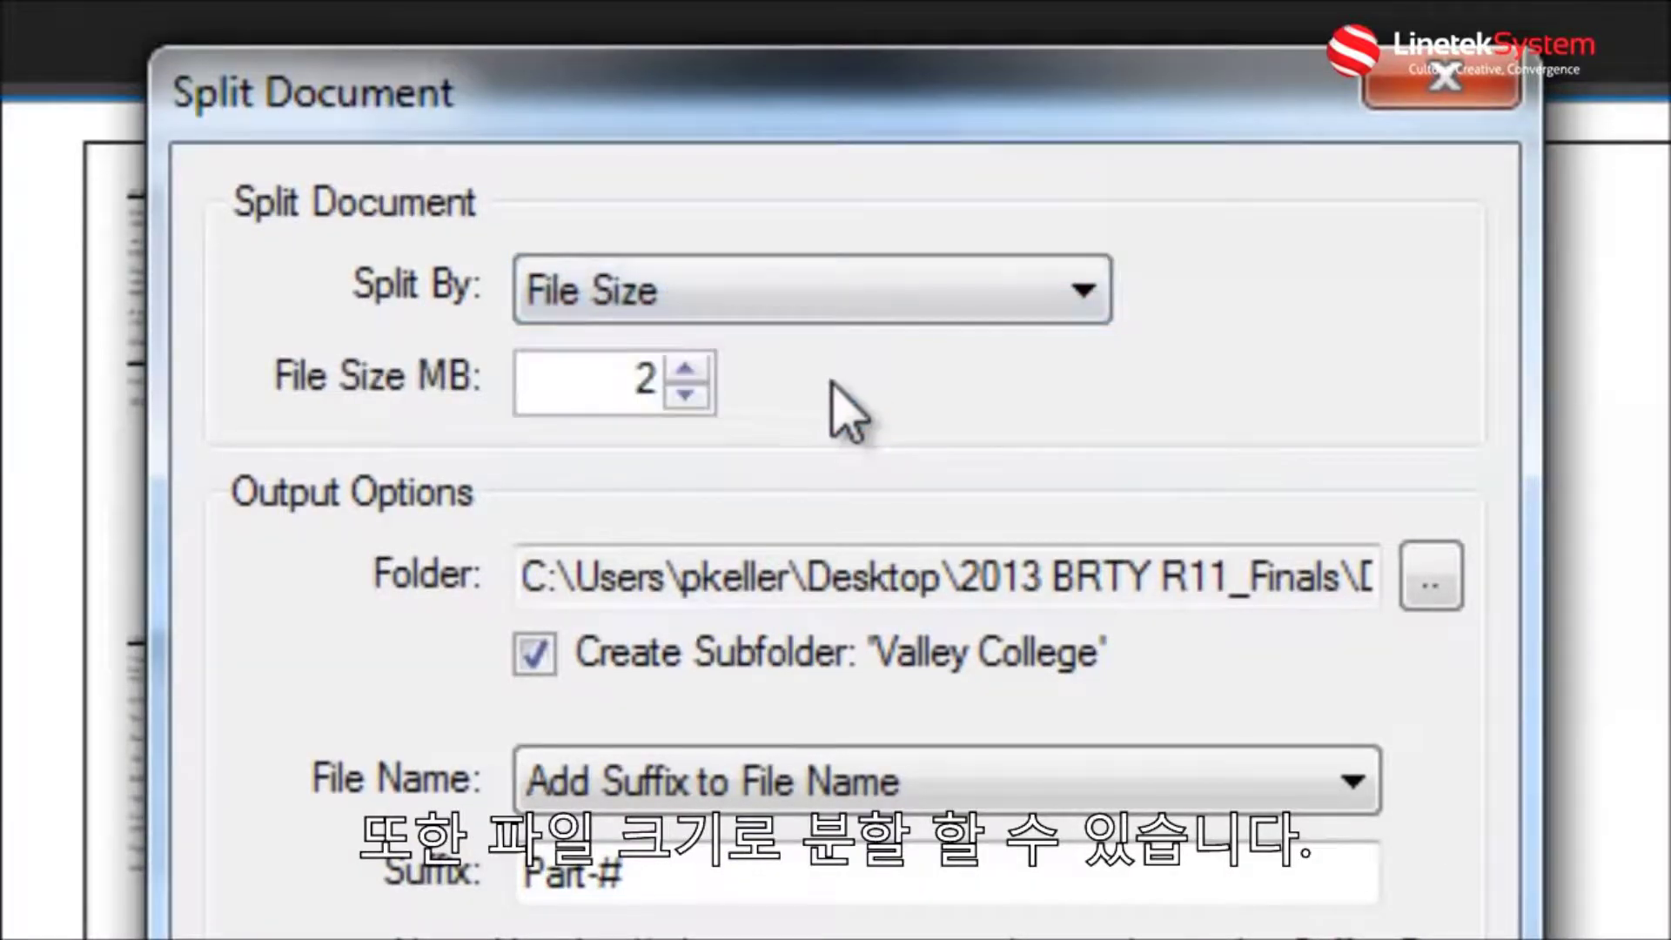
{"action": "left_click", "coordinate": [697, 370]}
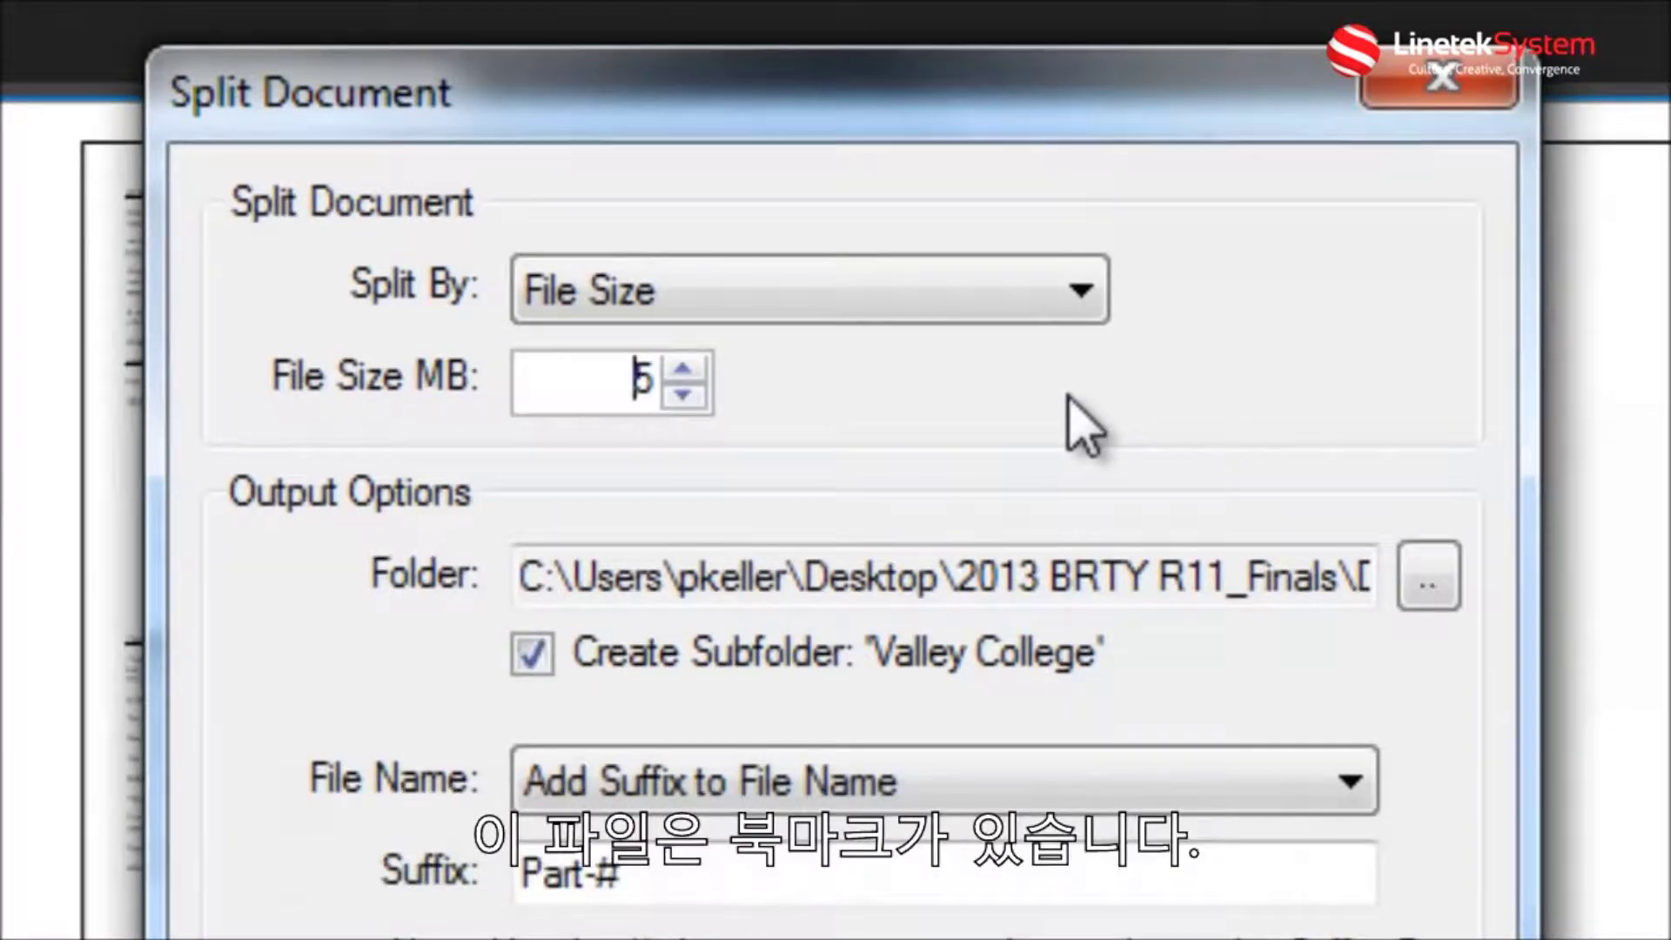
{"action": "left_click", "coordinate": [1071, 307]}
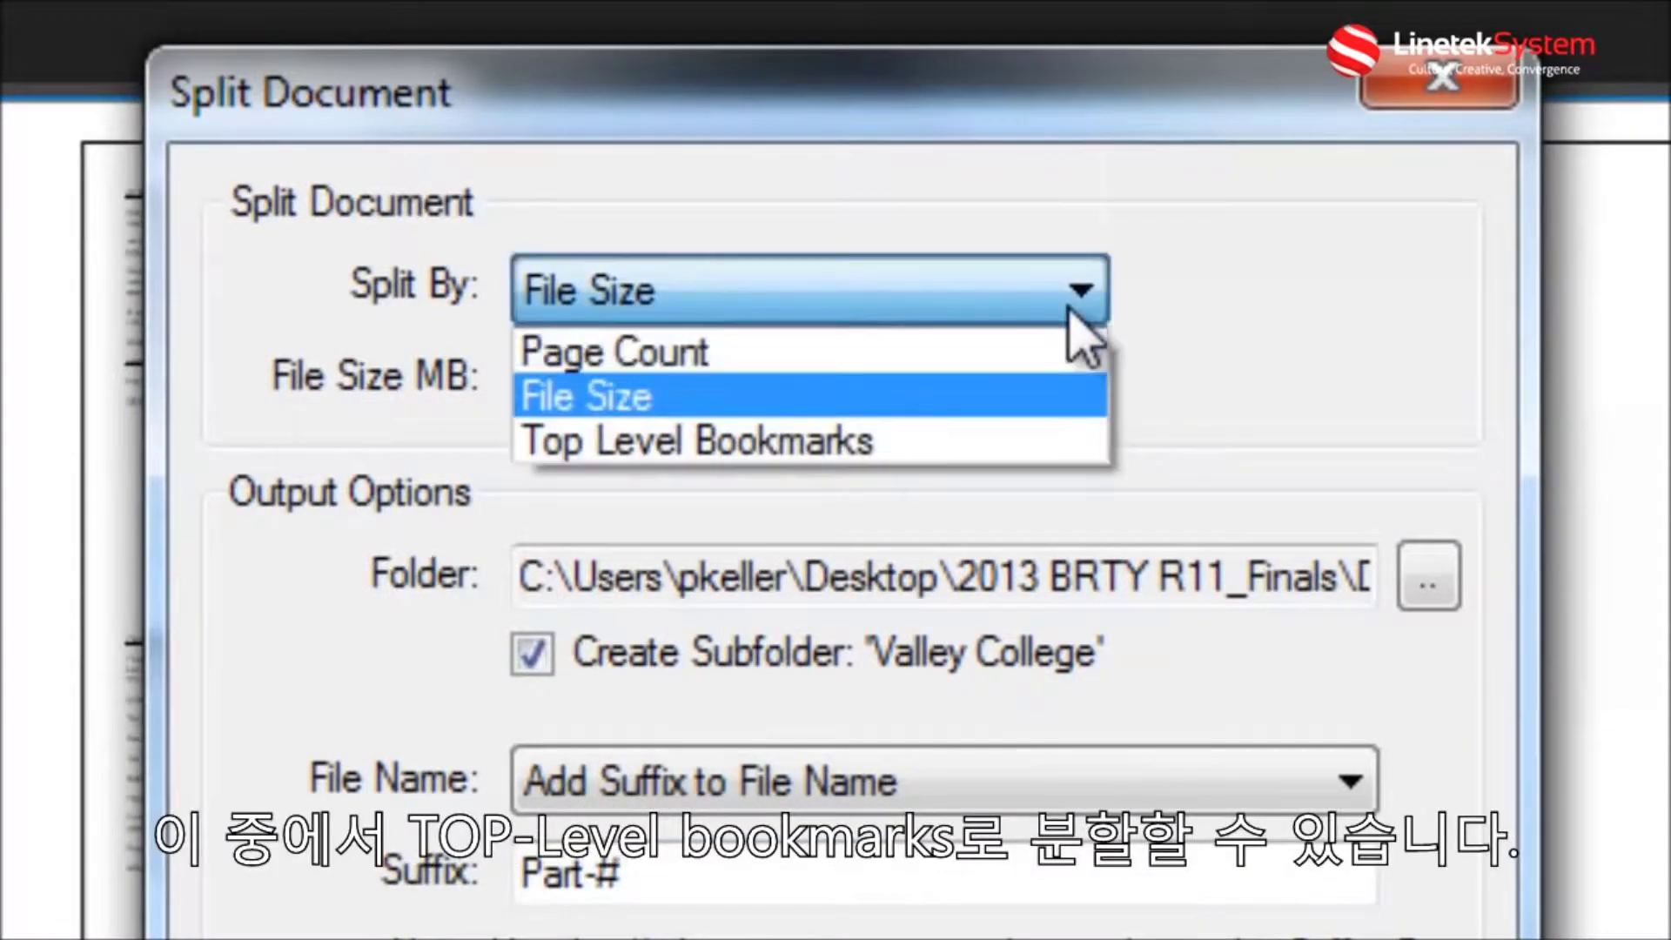
{"action": "left_click", "coordinate": [1036, 442]}
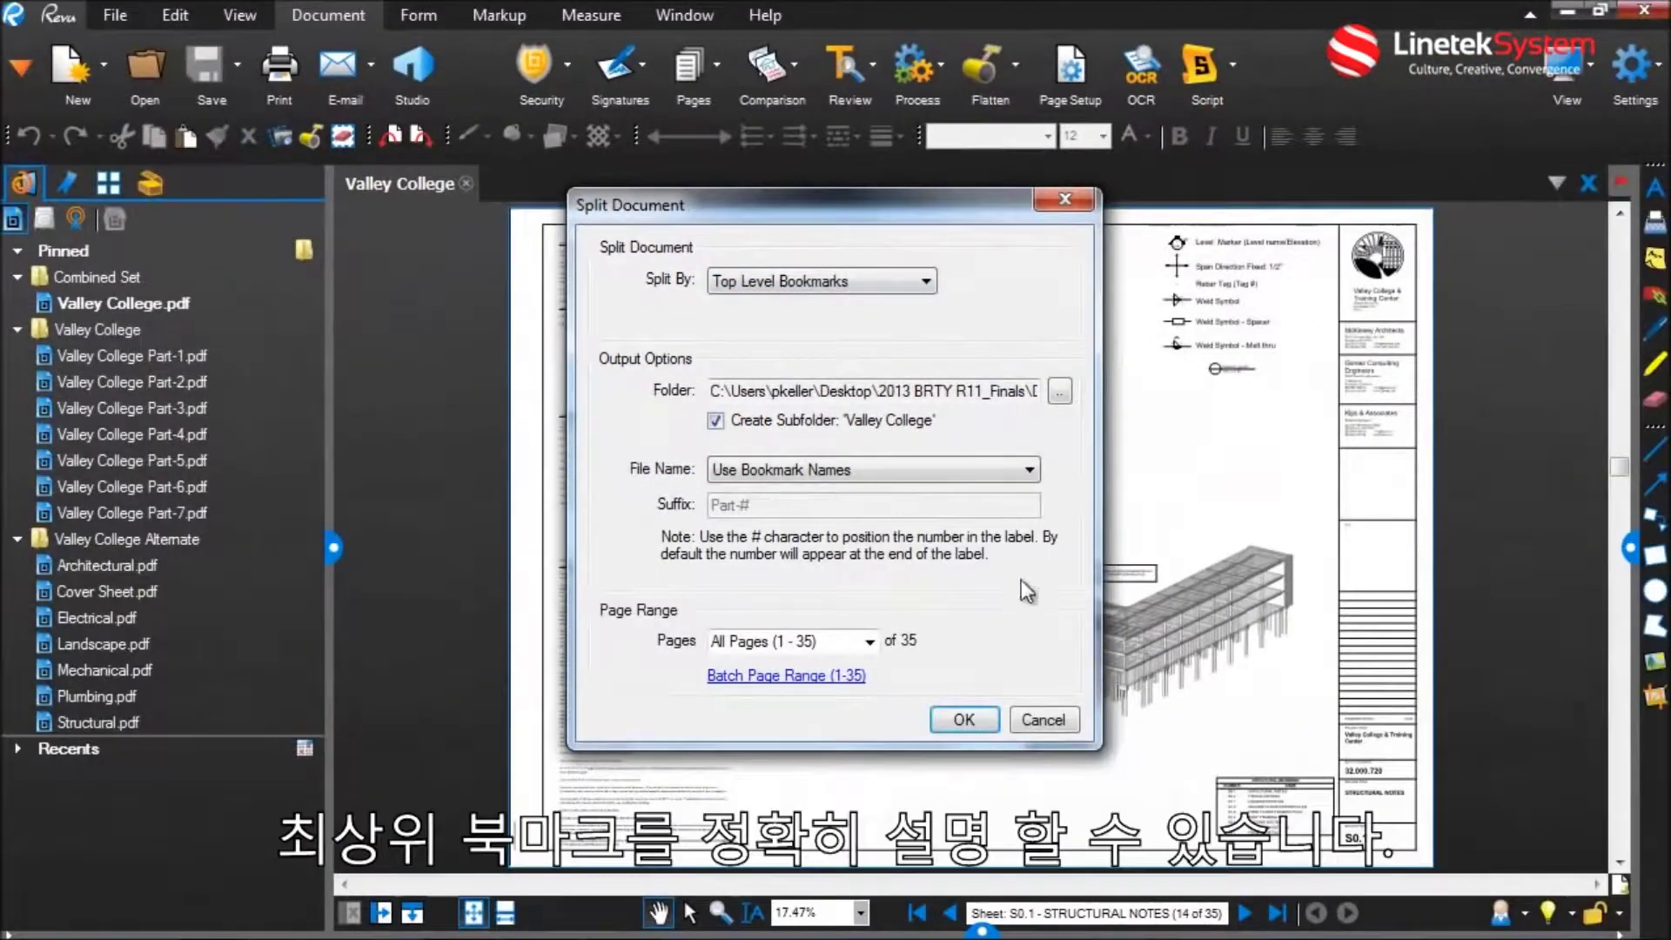
{"action": "left_click", "coordinate": [1037, 719]}
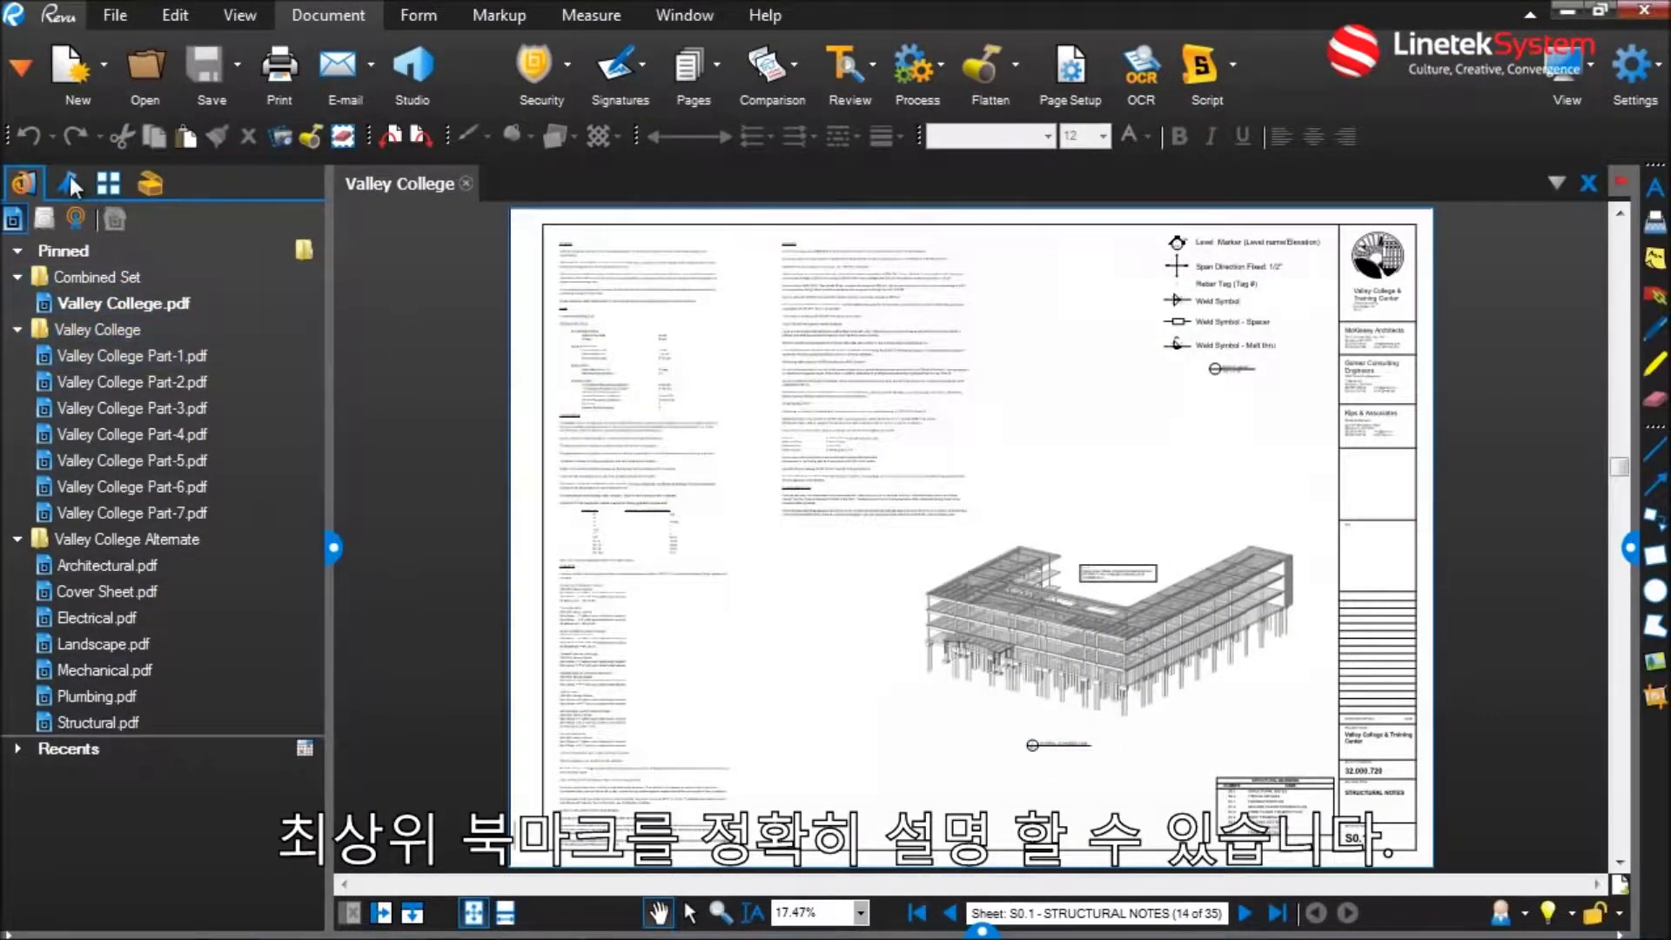
Step: Show the bookmarks and collapse Architectural, Structural, Mechanical, Electrical and Plumbing to their top level
{"action": "left_click", "coordinate": [69, 179]}
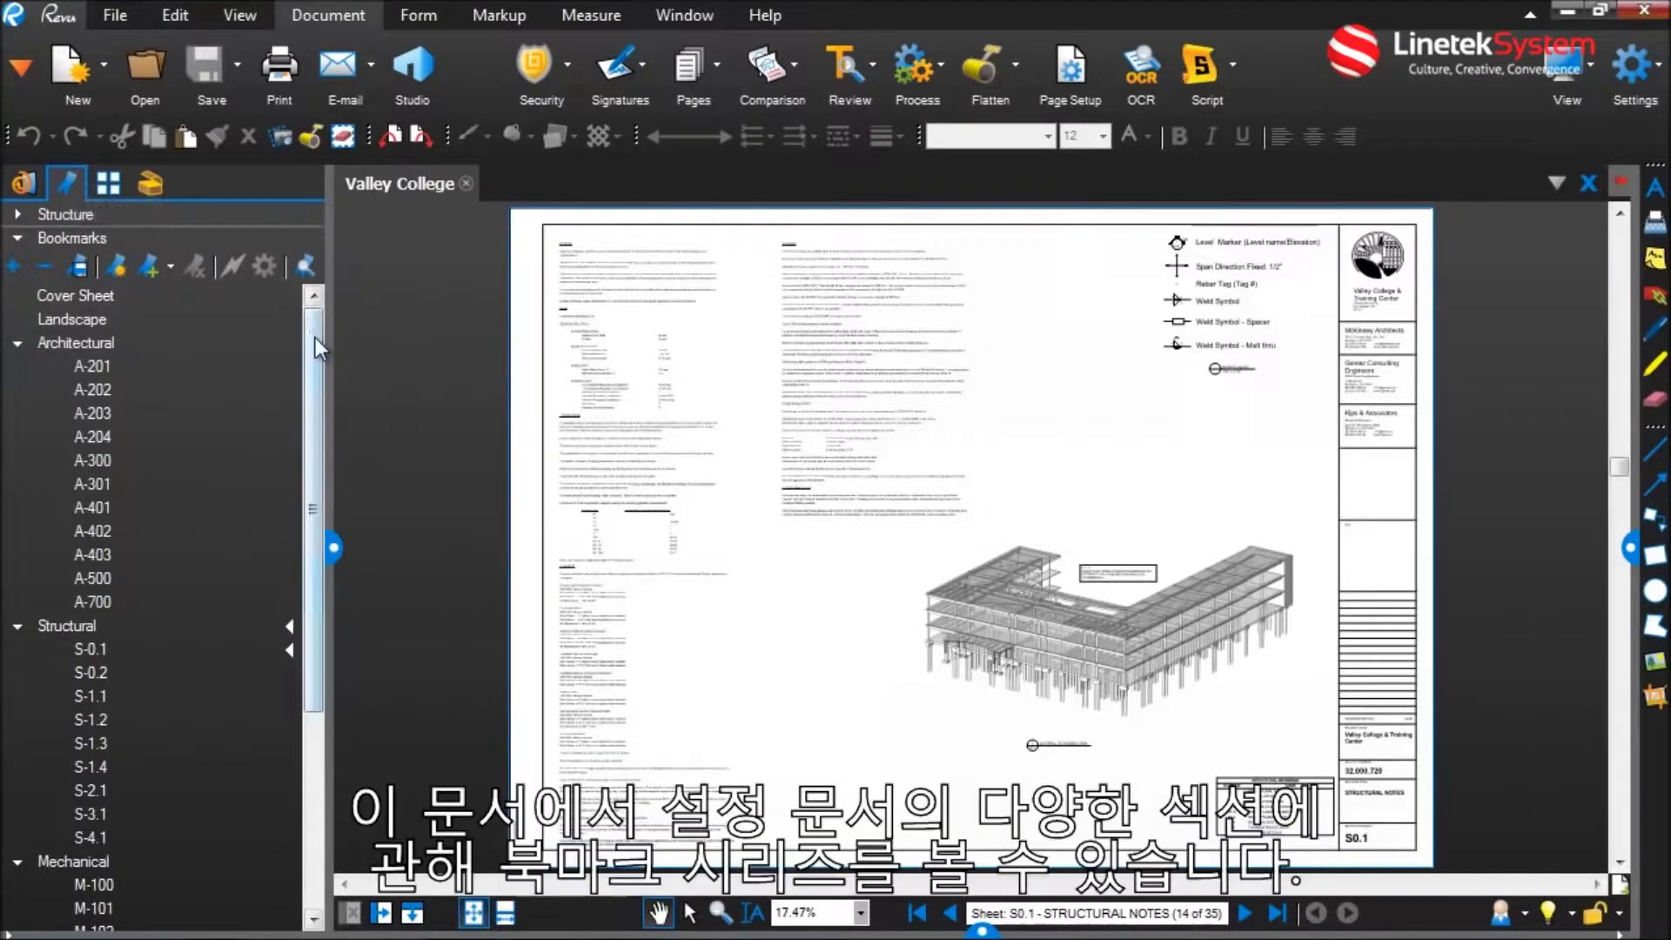
{"action": "mouse_move", "coordinate": [315, 337]}
{"action": "left_mouse_down"}
{"action": "mouse_move", "coordinate": [310, 549]}
{"action": "mouse_move", "coordinate": [321, 322]}
{"action": "left_mouse_up"}
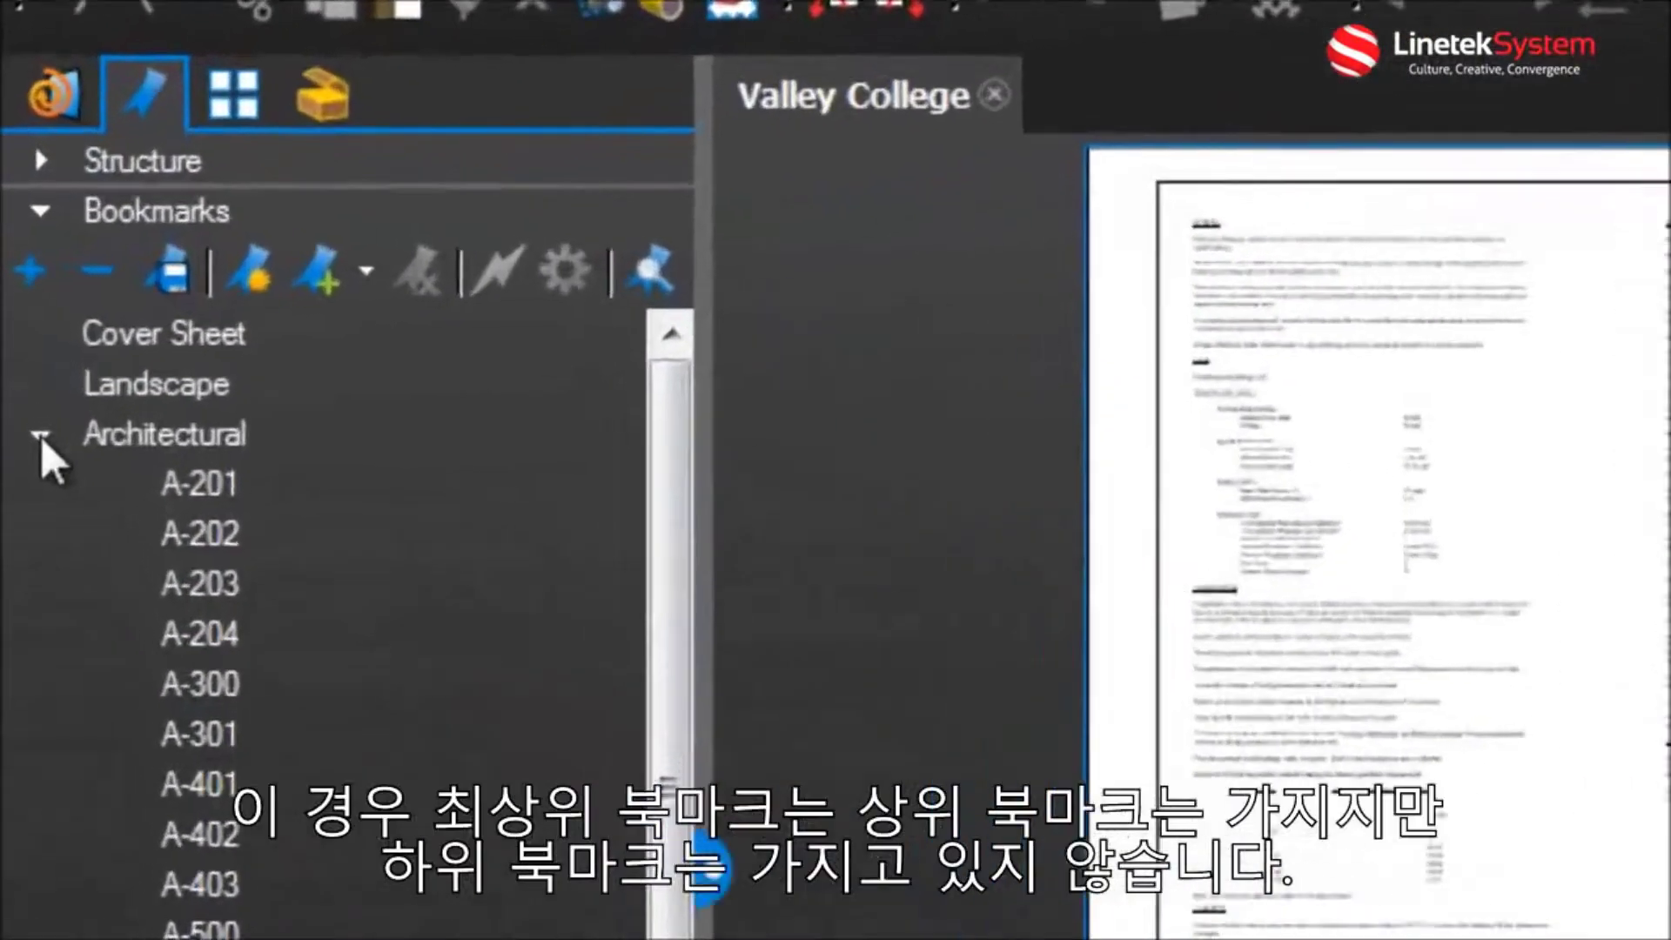
{"action": "left_click", "coordinate": [17, 343]}
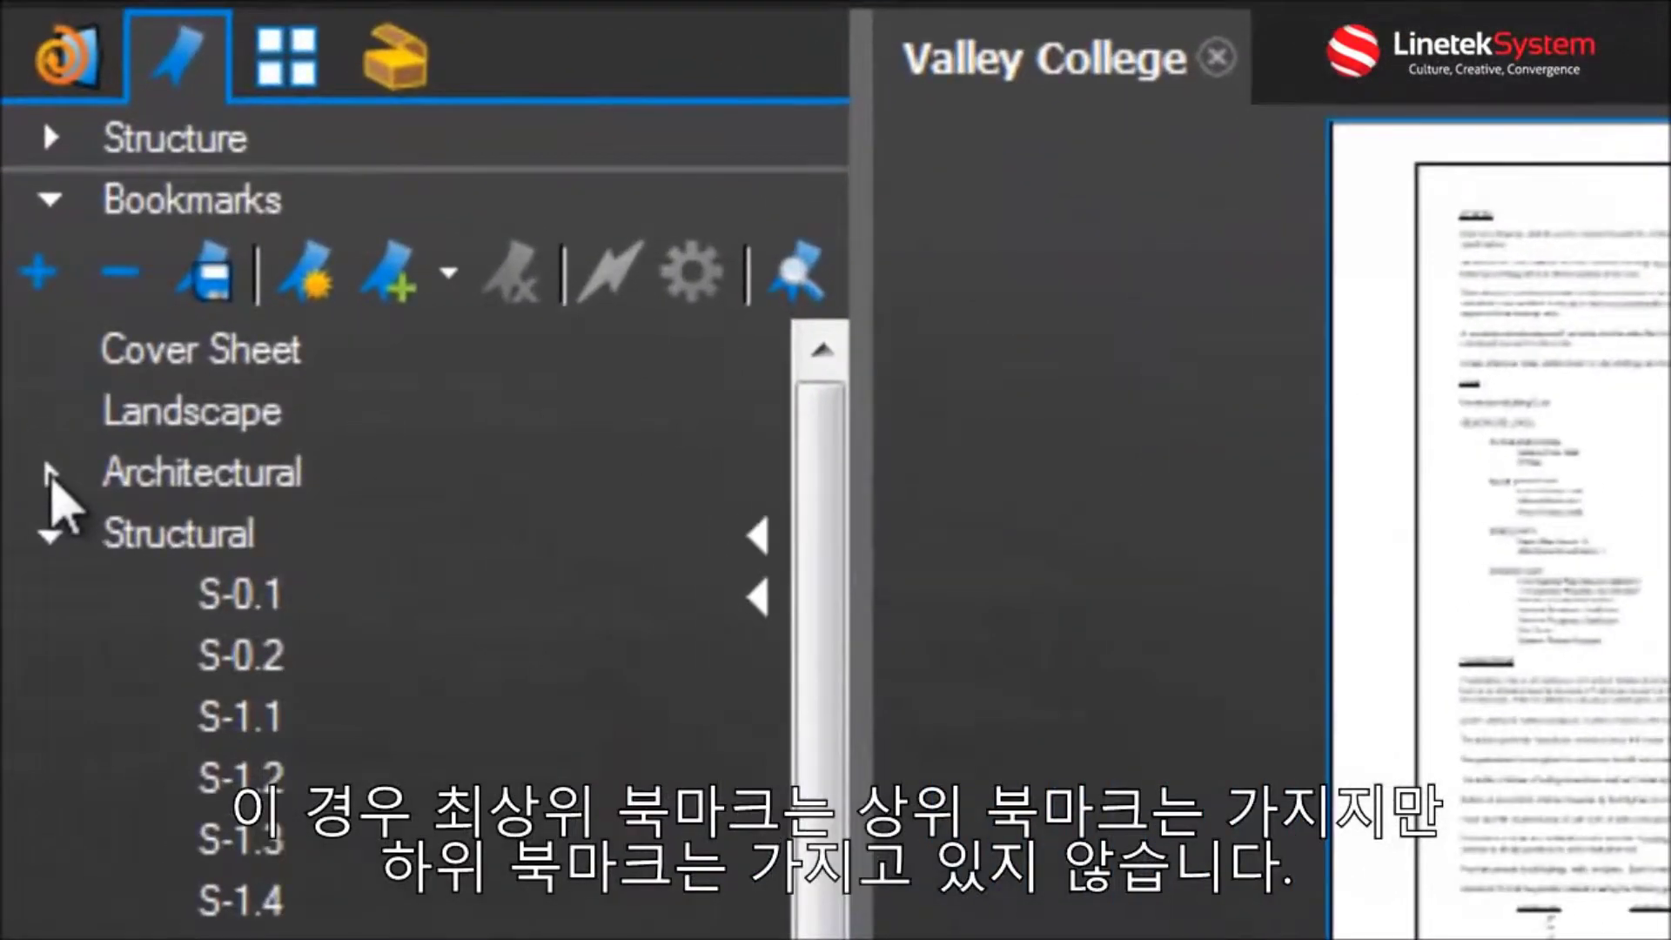
{"action": "left_click", "coordinate": [43, 538]}
{"action": "left_click", "coordinate": [44, 596]}
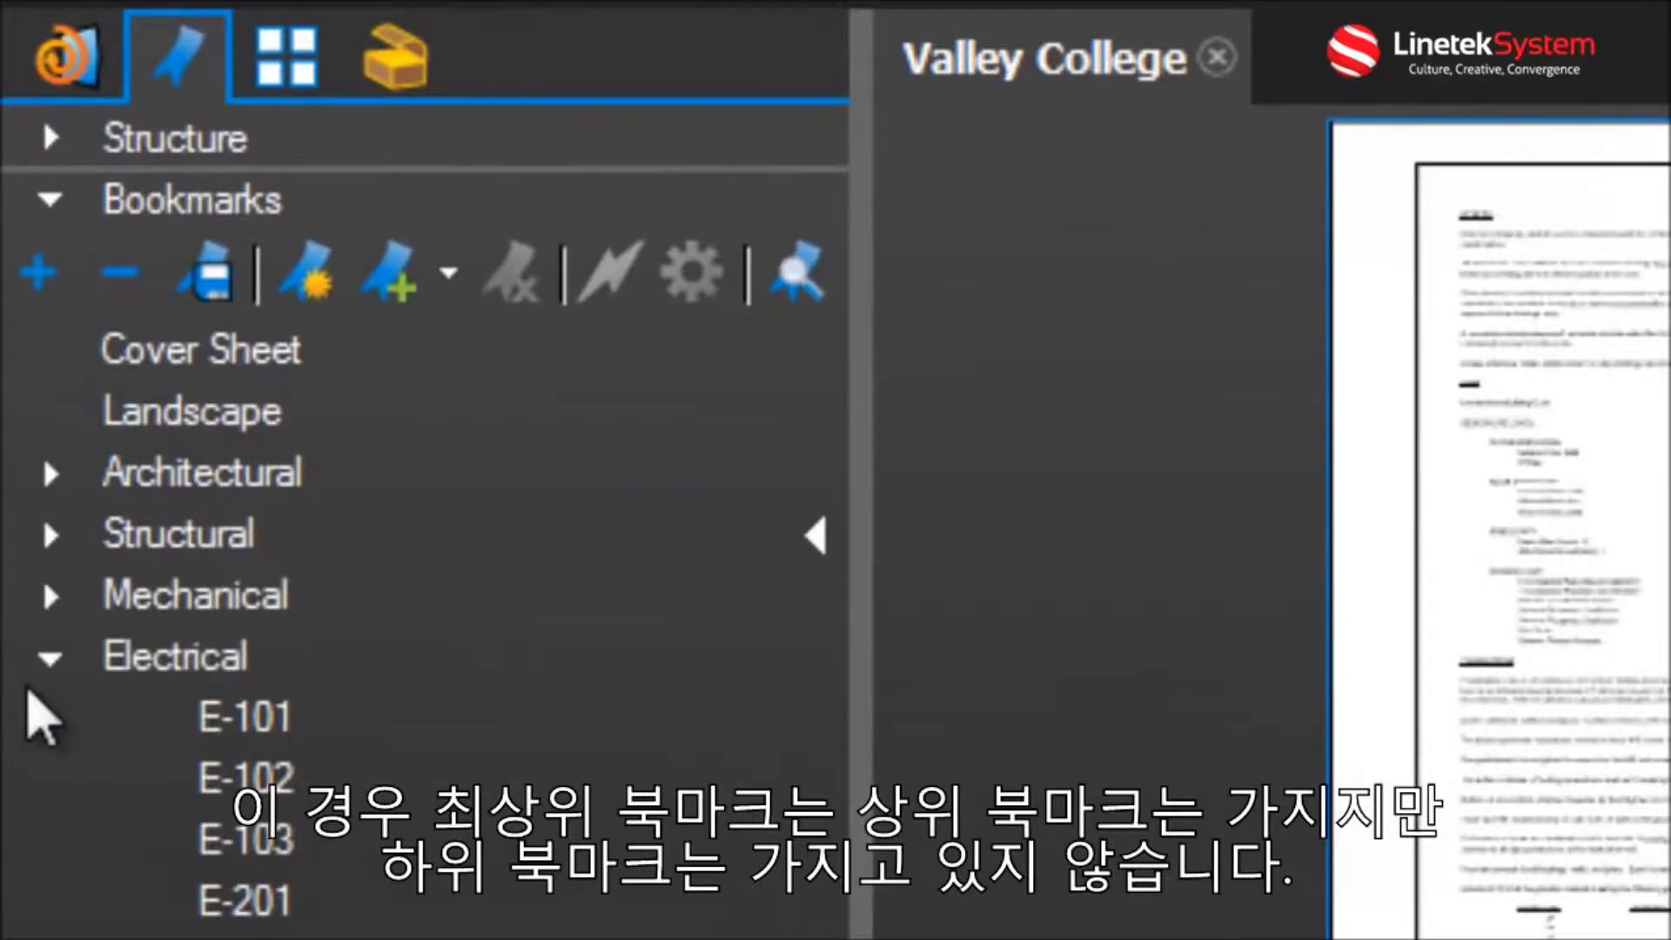
{"action": "left_click", "coordinate": [39, 659]}
{"action": "left_click", "coordinate": [44, 718]}
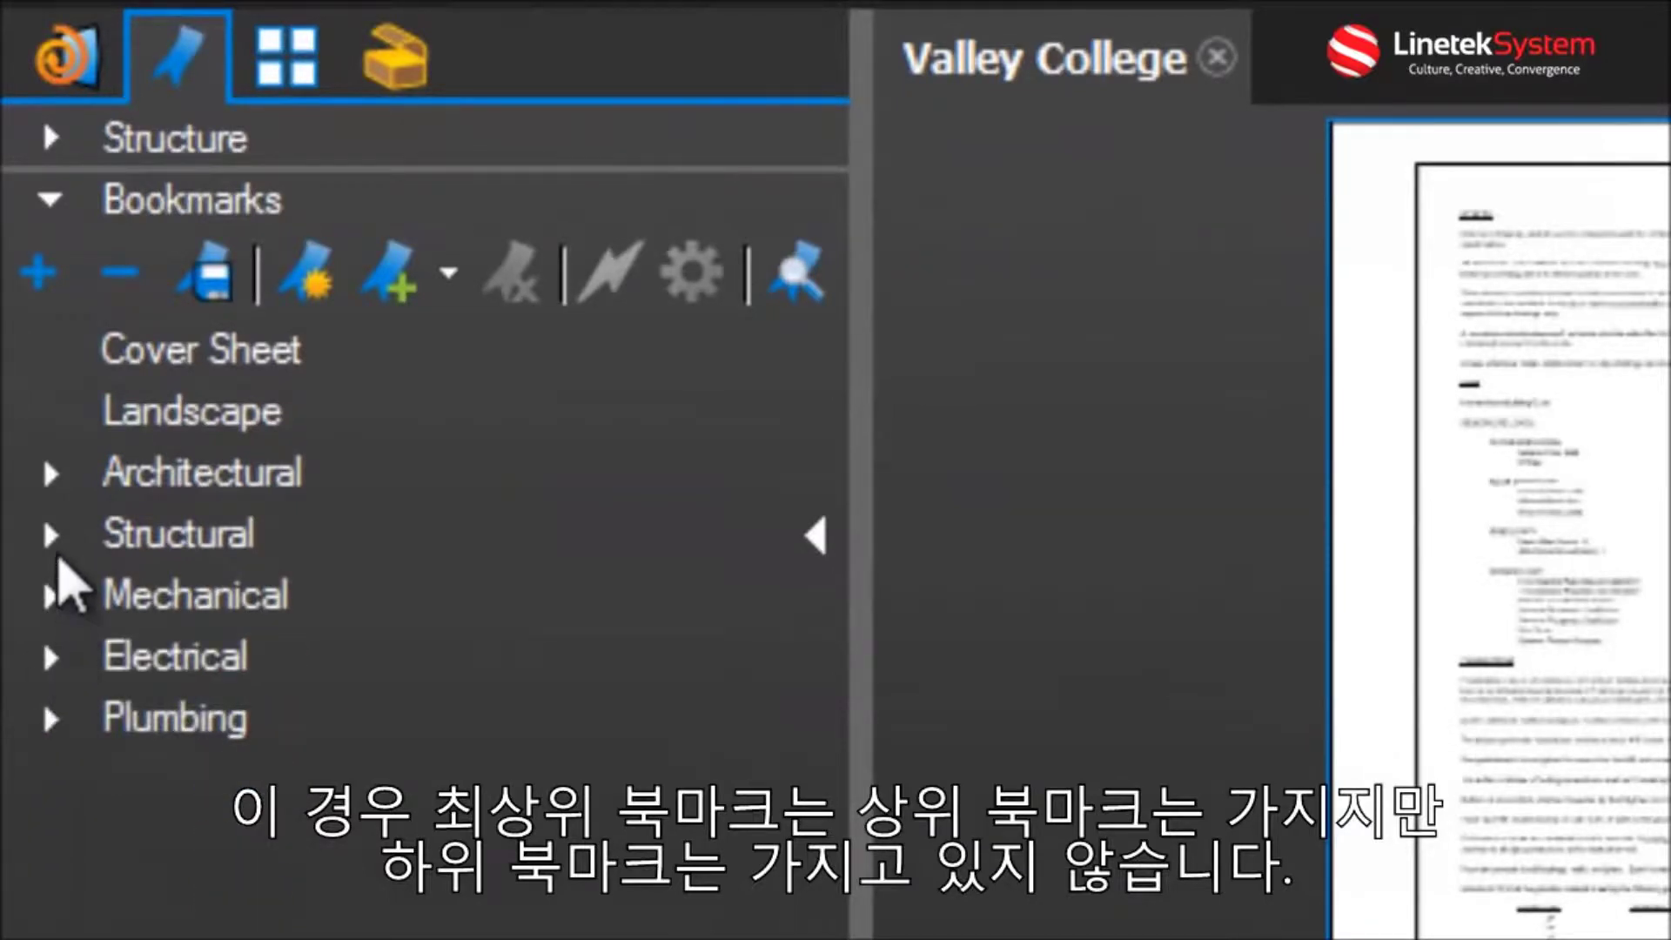
Step: Expand Architectural to check its child sheets A-201 through A-700
{"action": "left_click", "coordinate": [49, 474]}
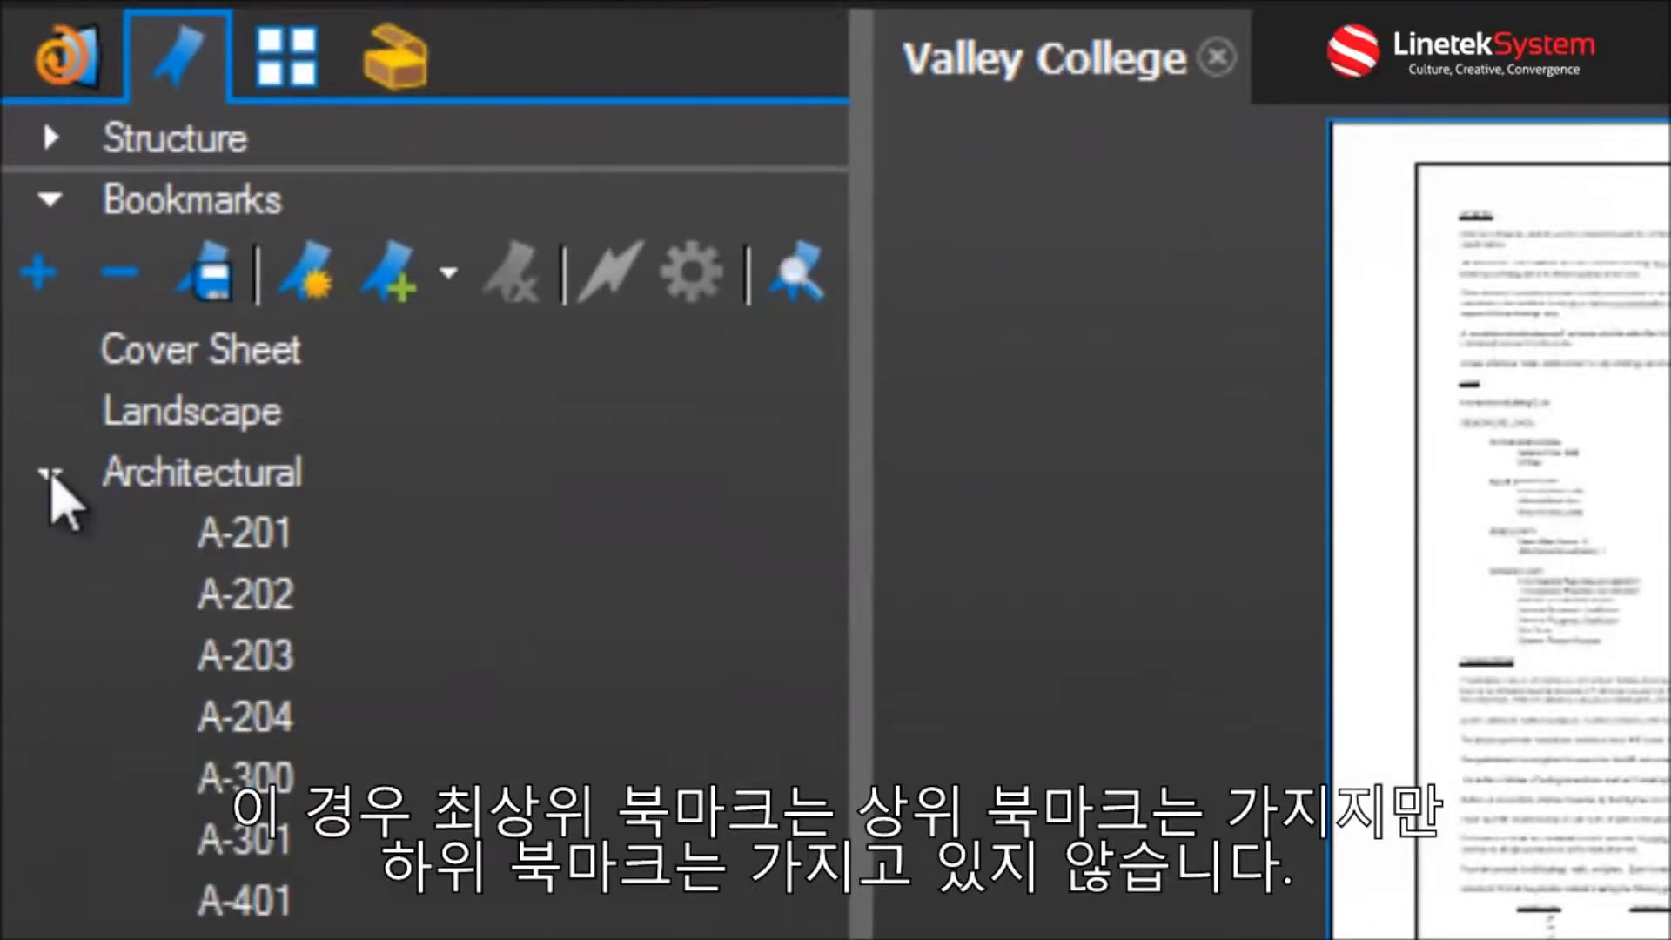
{"action": "left_click", "coordinate": [49, 475]}
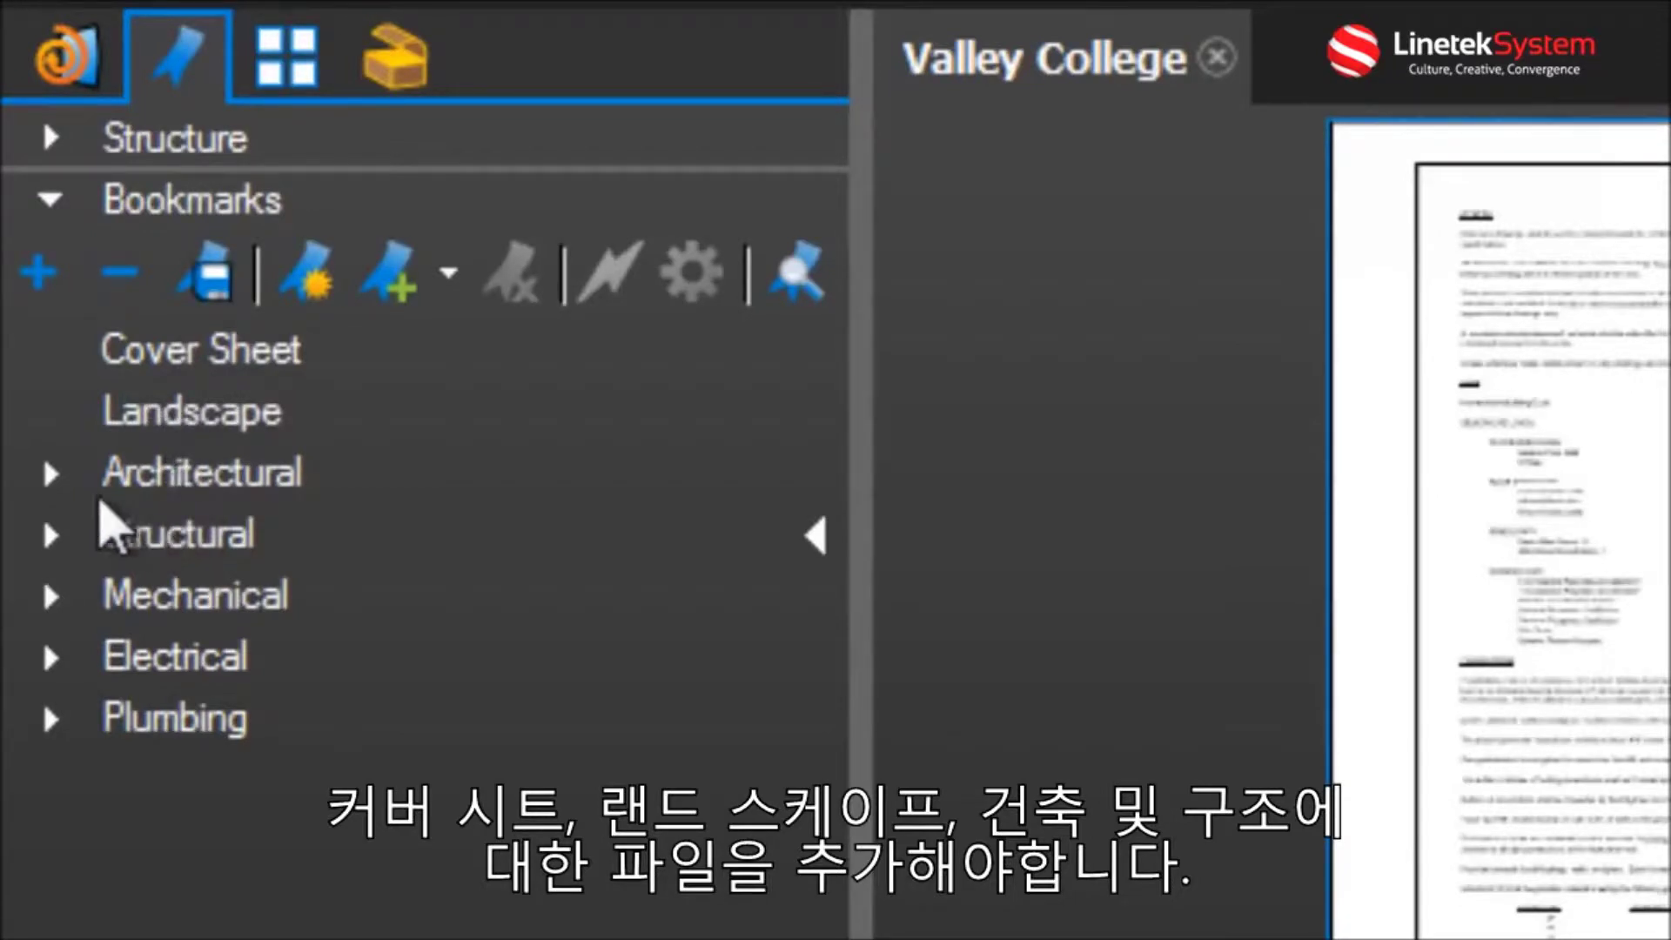
{"action": "left_click", "coordinate": [53, 474]}
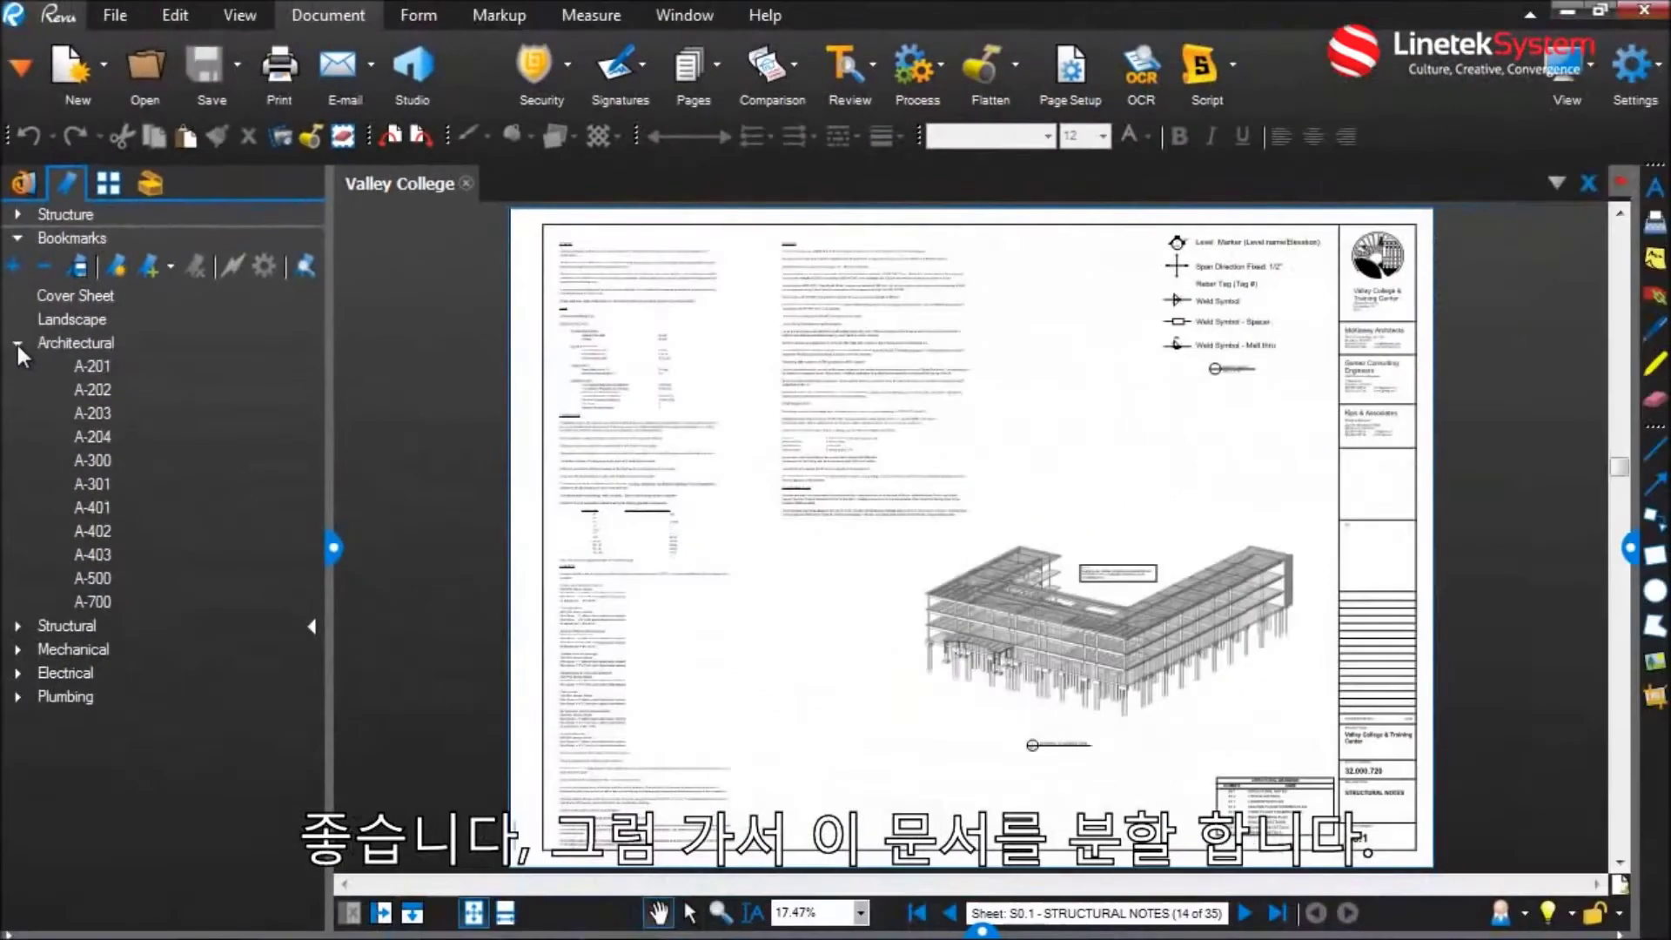
{"action": "left_click", "coordinate": [50, 476]}
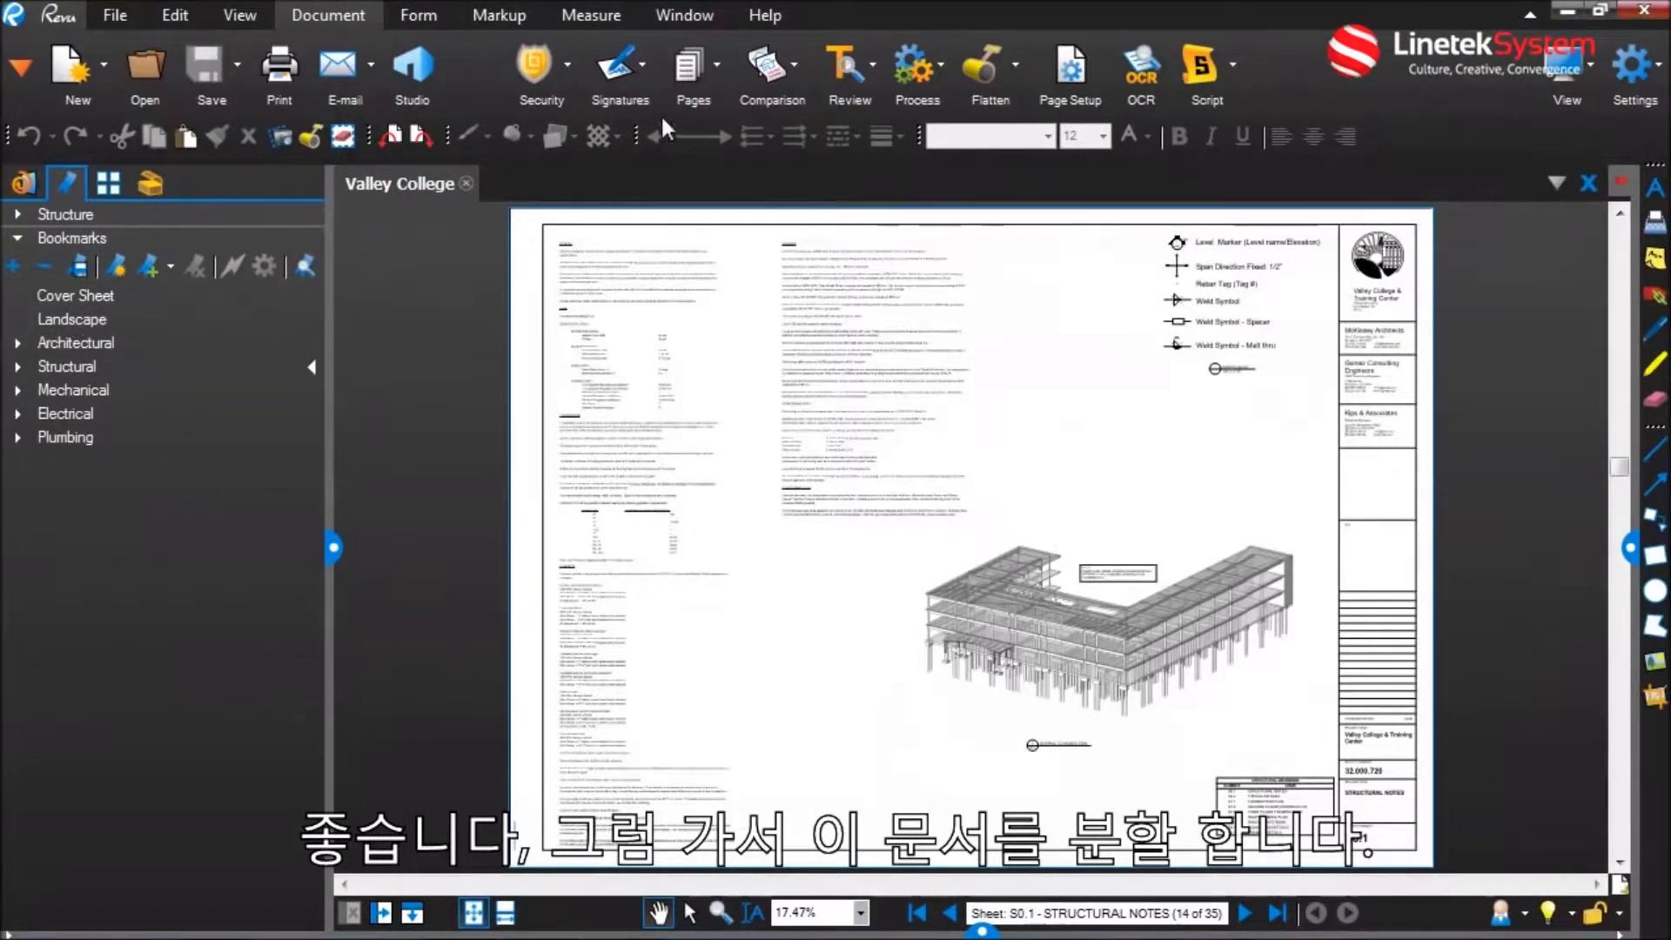
Step: Reopen Split Document by top-level bookmarks and review the output file naming choices
{"action": "left_click", "coordinate": [705, 49]}
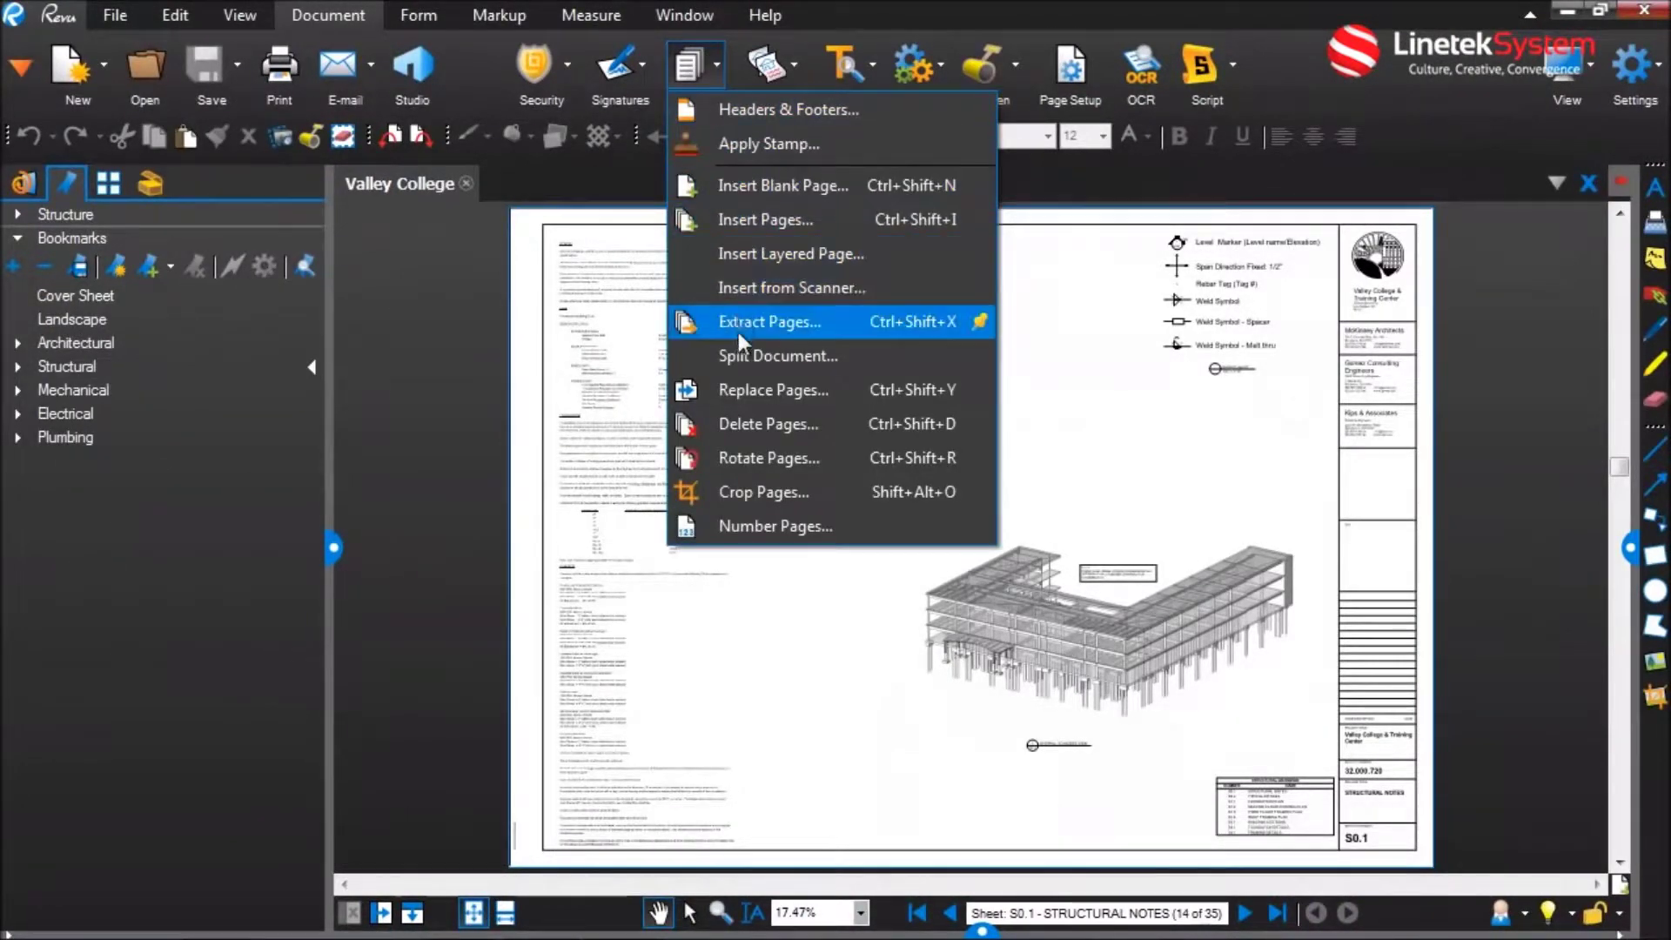
{"action": "left_click", "coordinate": [742, 355]}
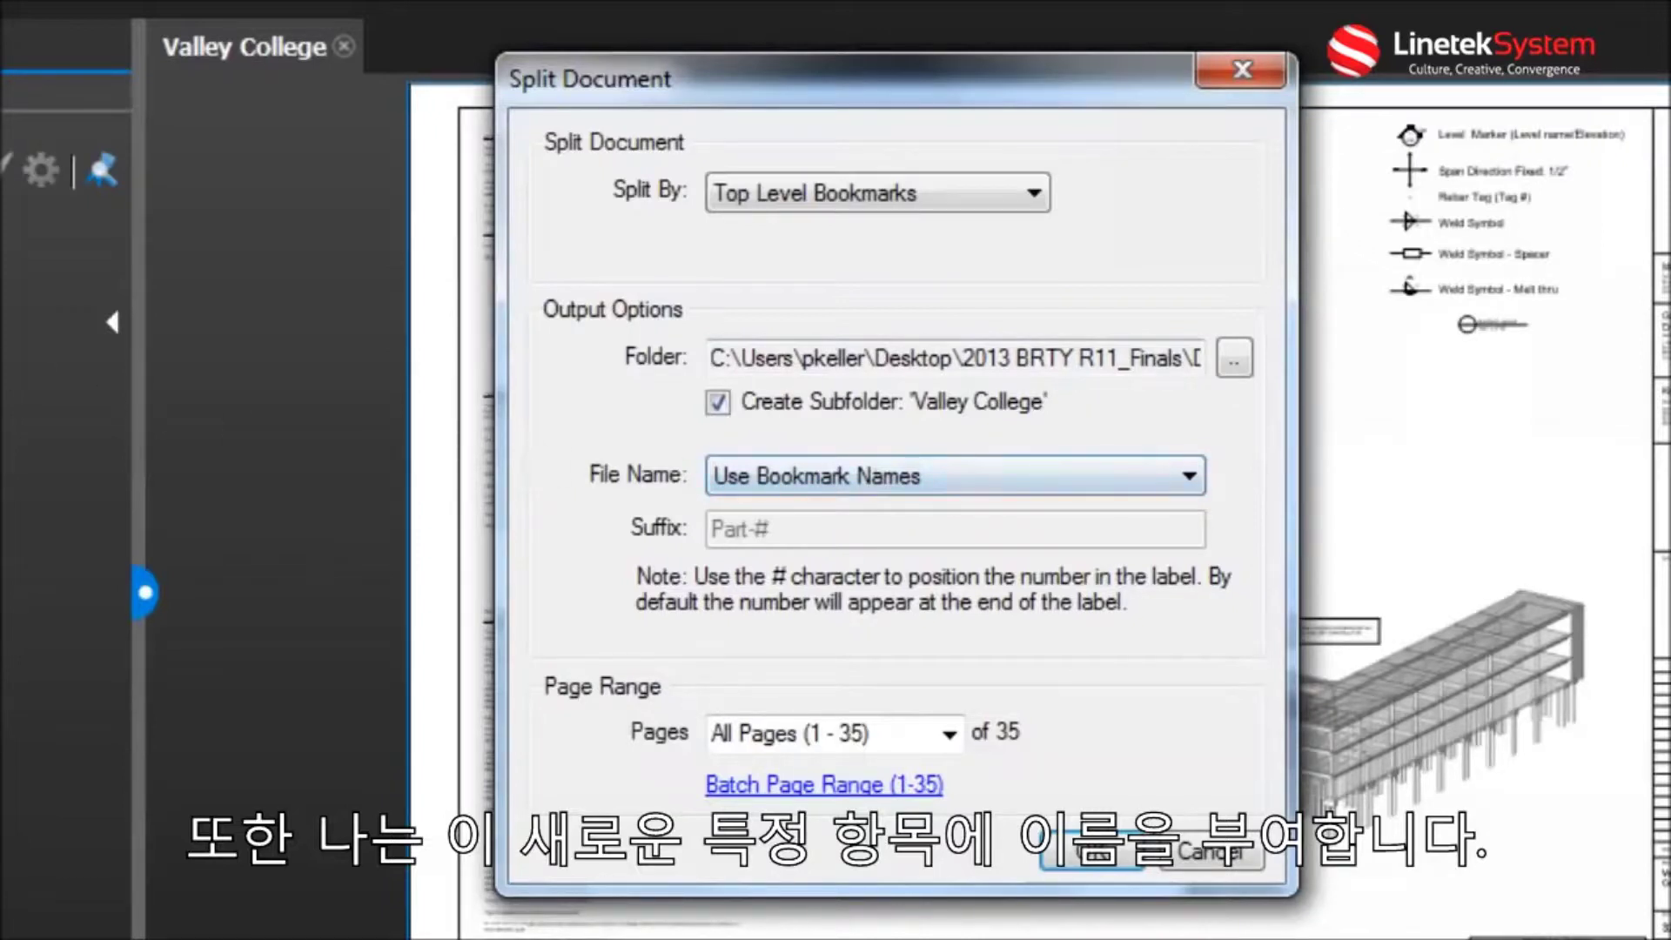
{"action": "left_click", "coordinate": [874, 464]}
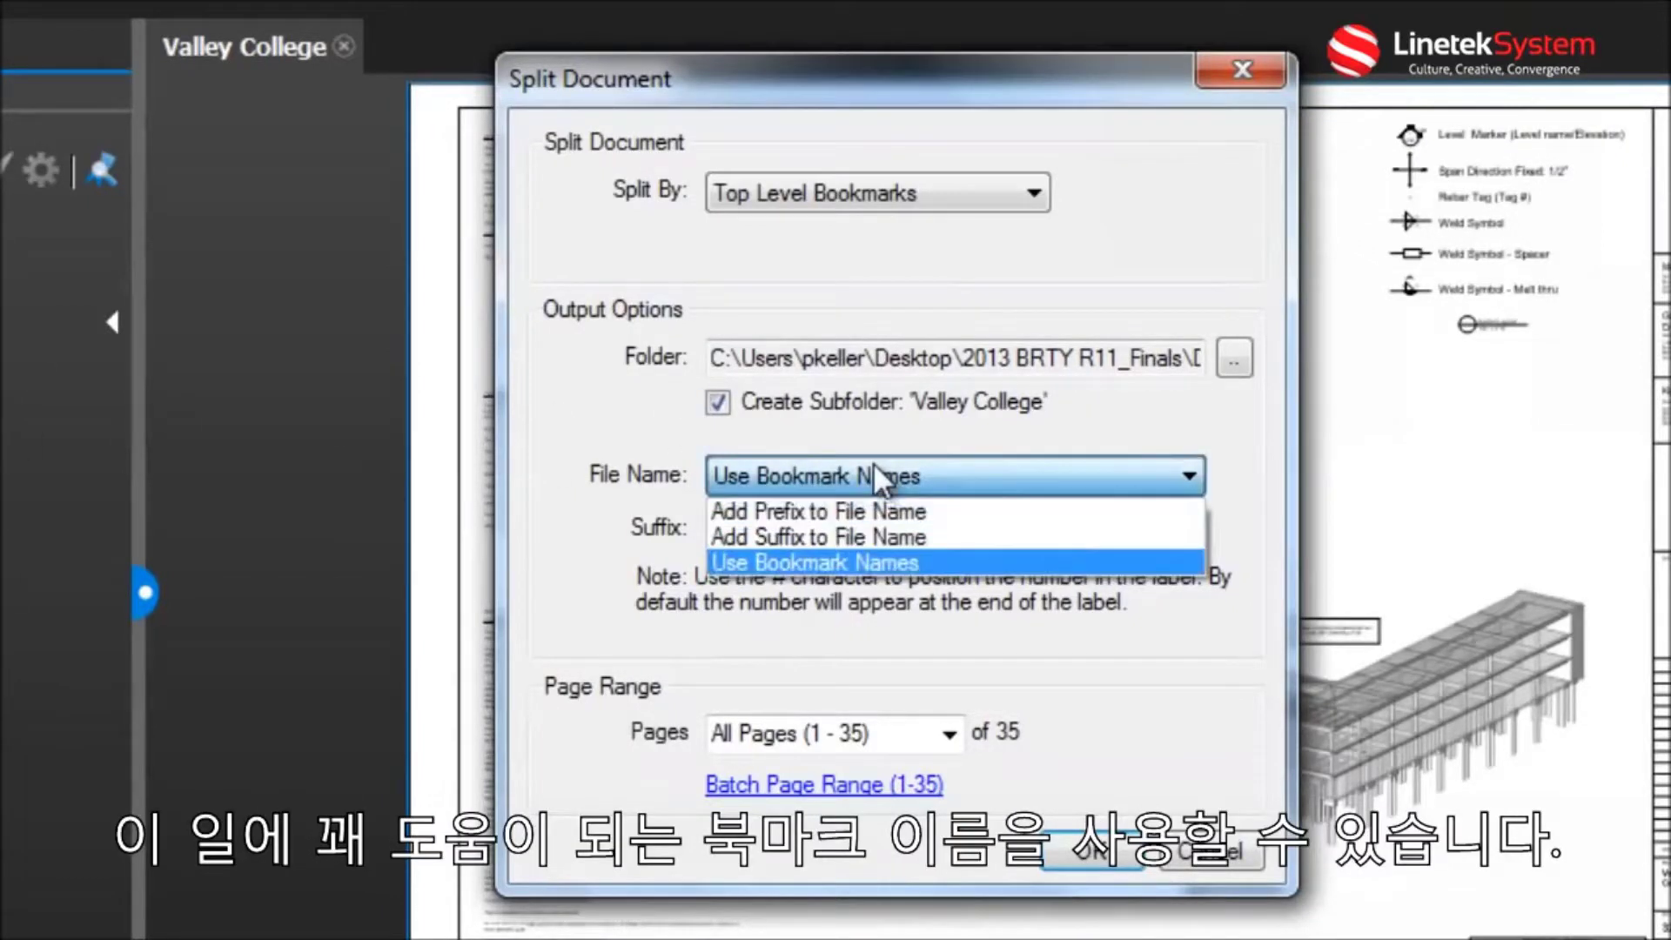
{"action": "left_click", "coordinate": [953, 531]}
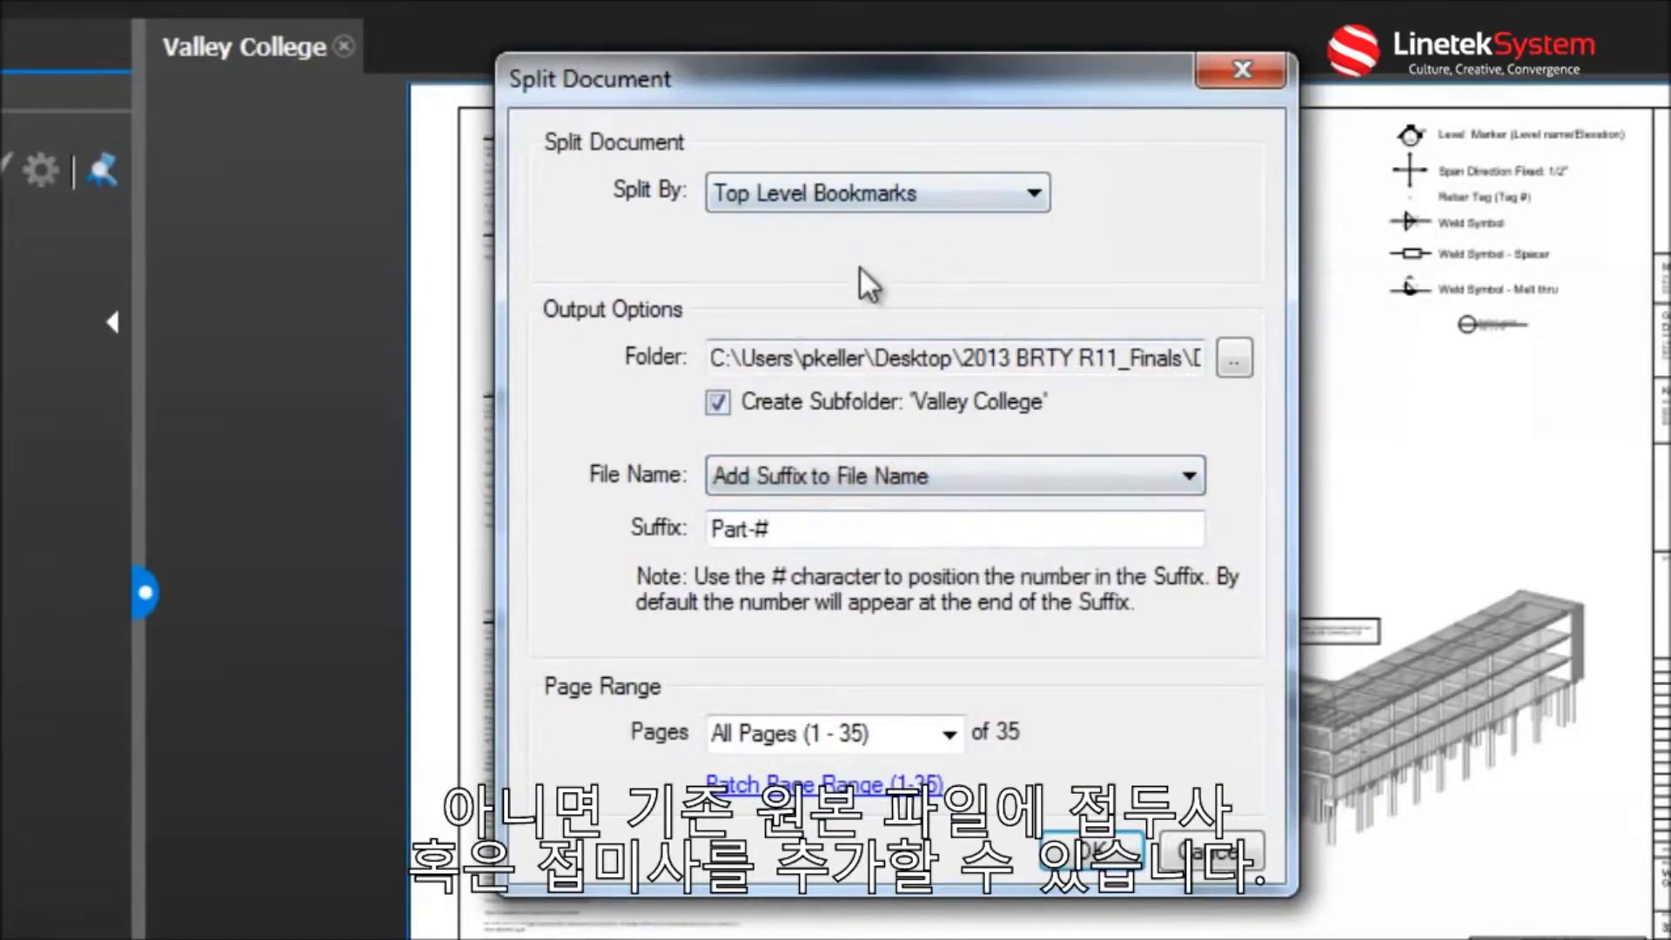
{"action": "left_click", "coordinate": [716, 544]}
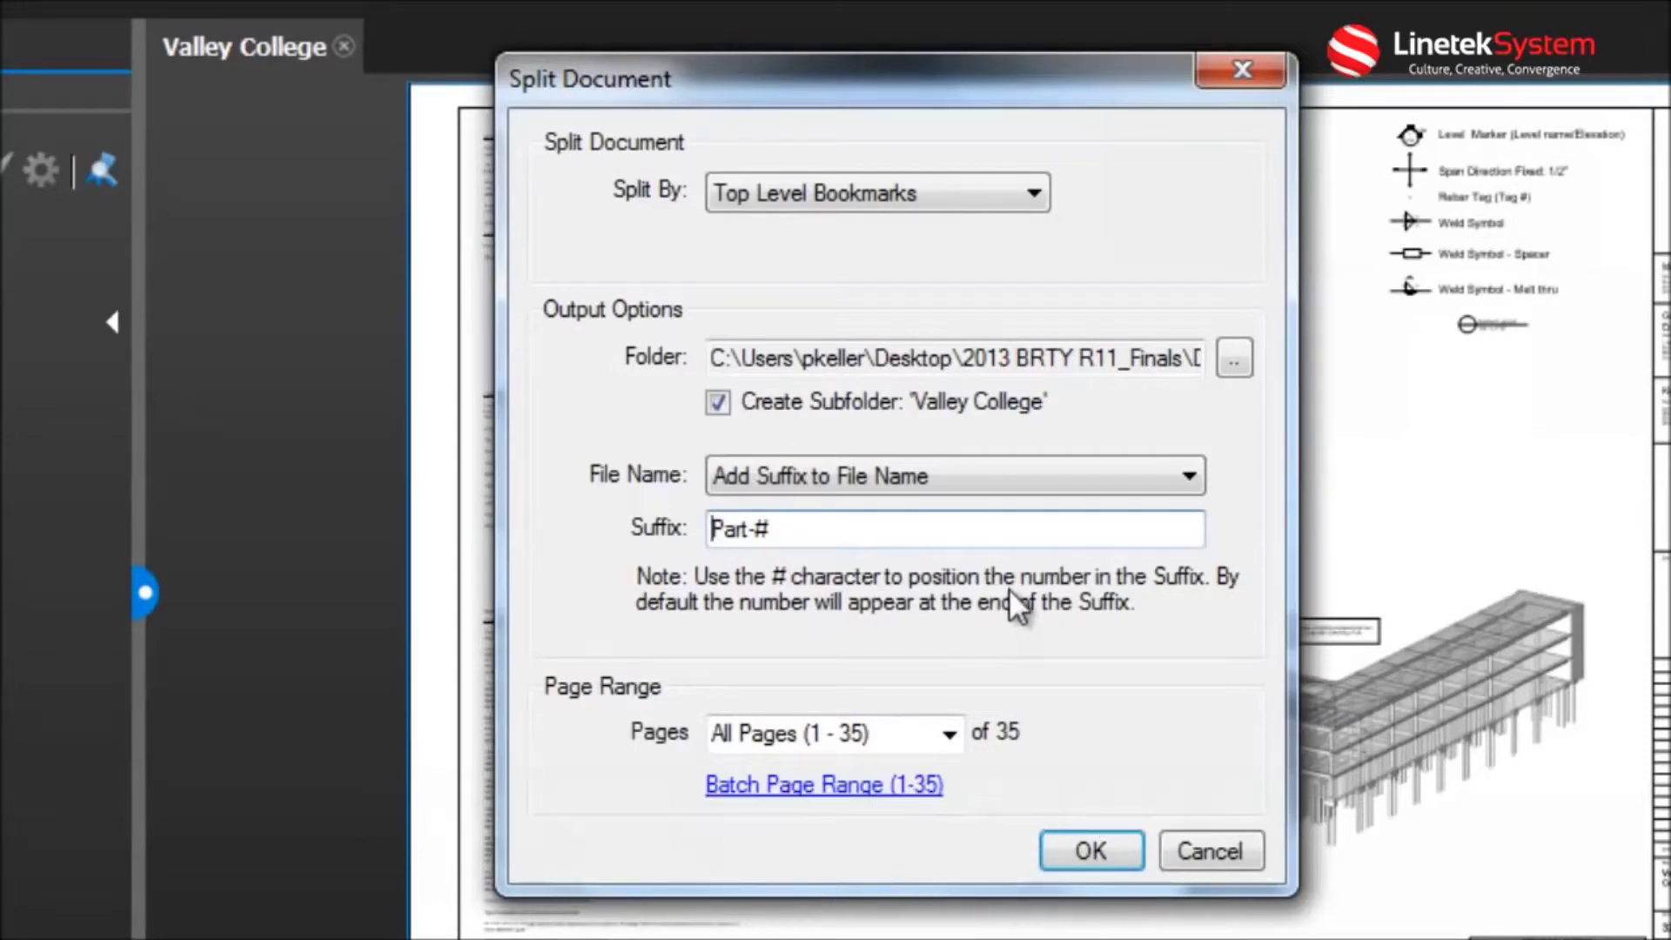
{"action": "left_click", "coordinate": [1003, 482]}
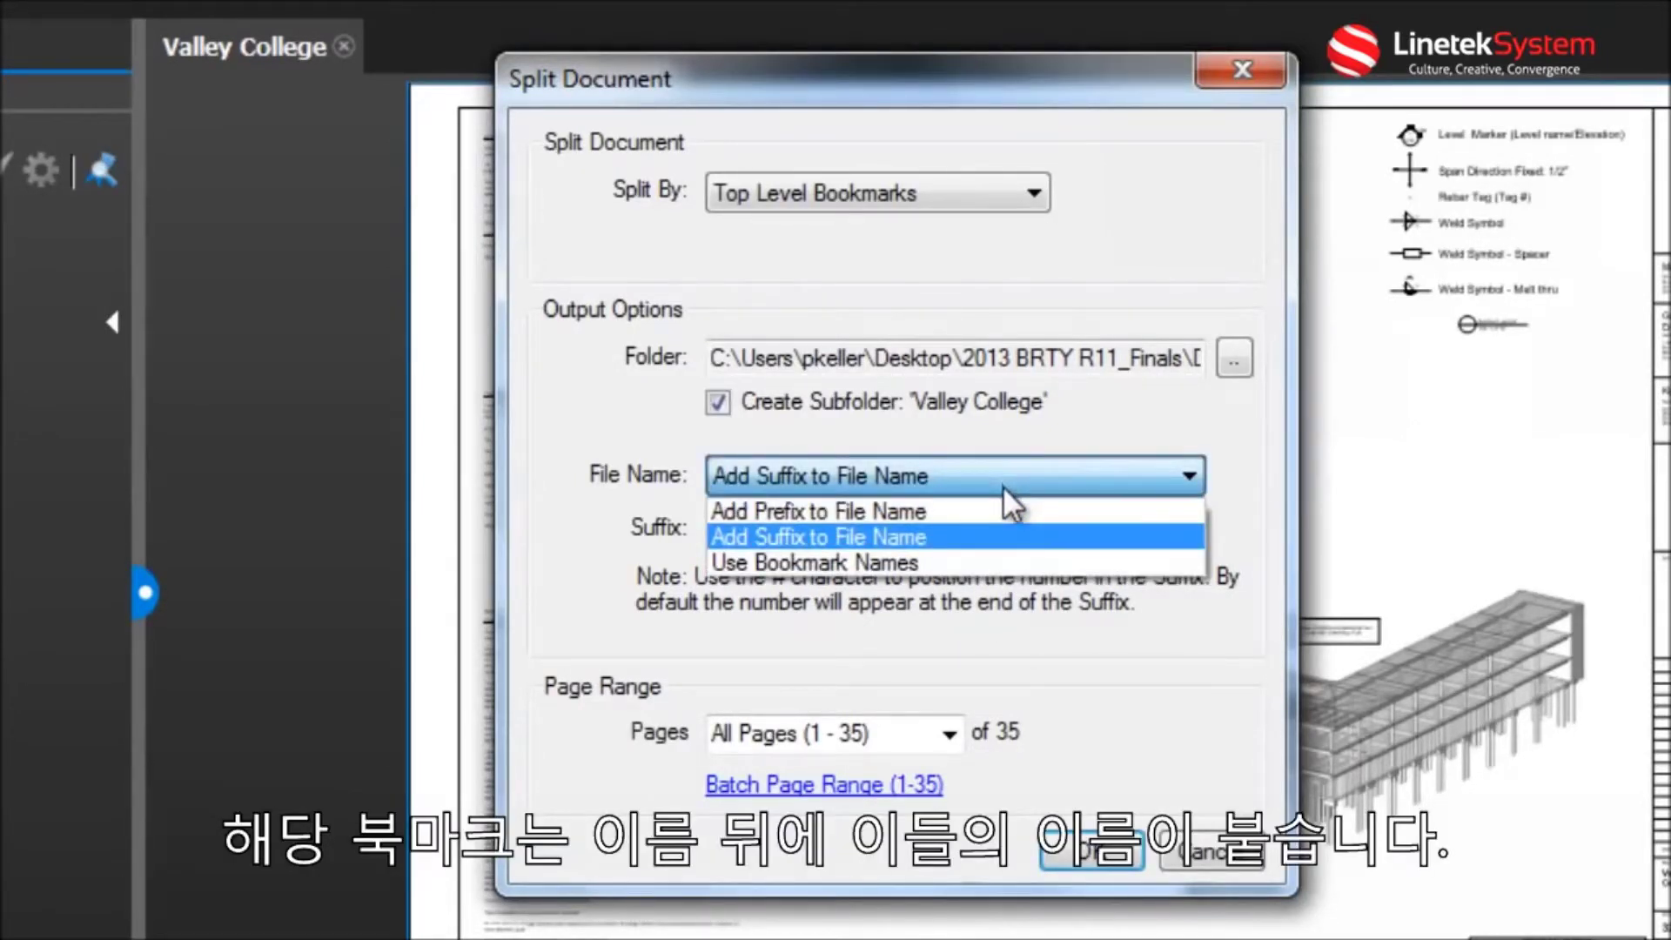
{"action": "left_click", "coordinate": [995, 562]}
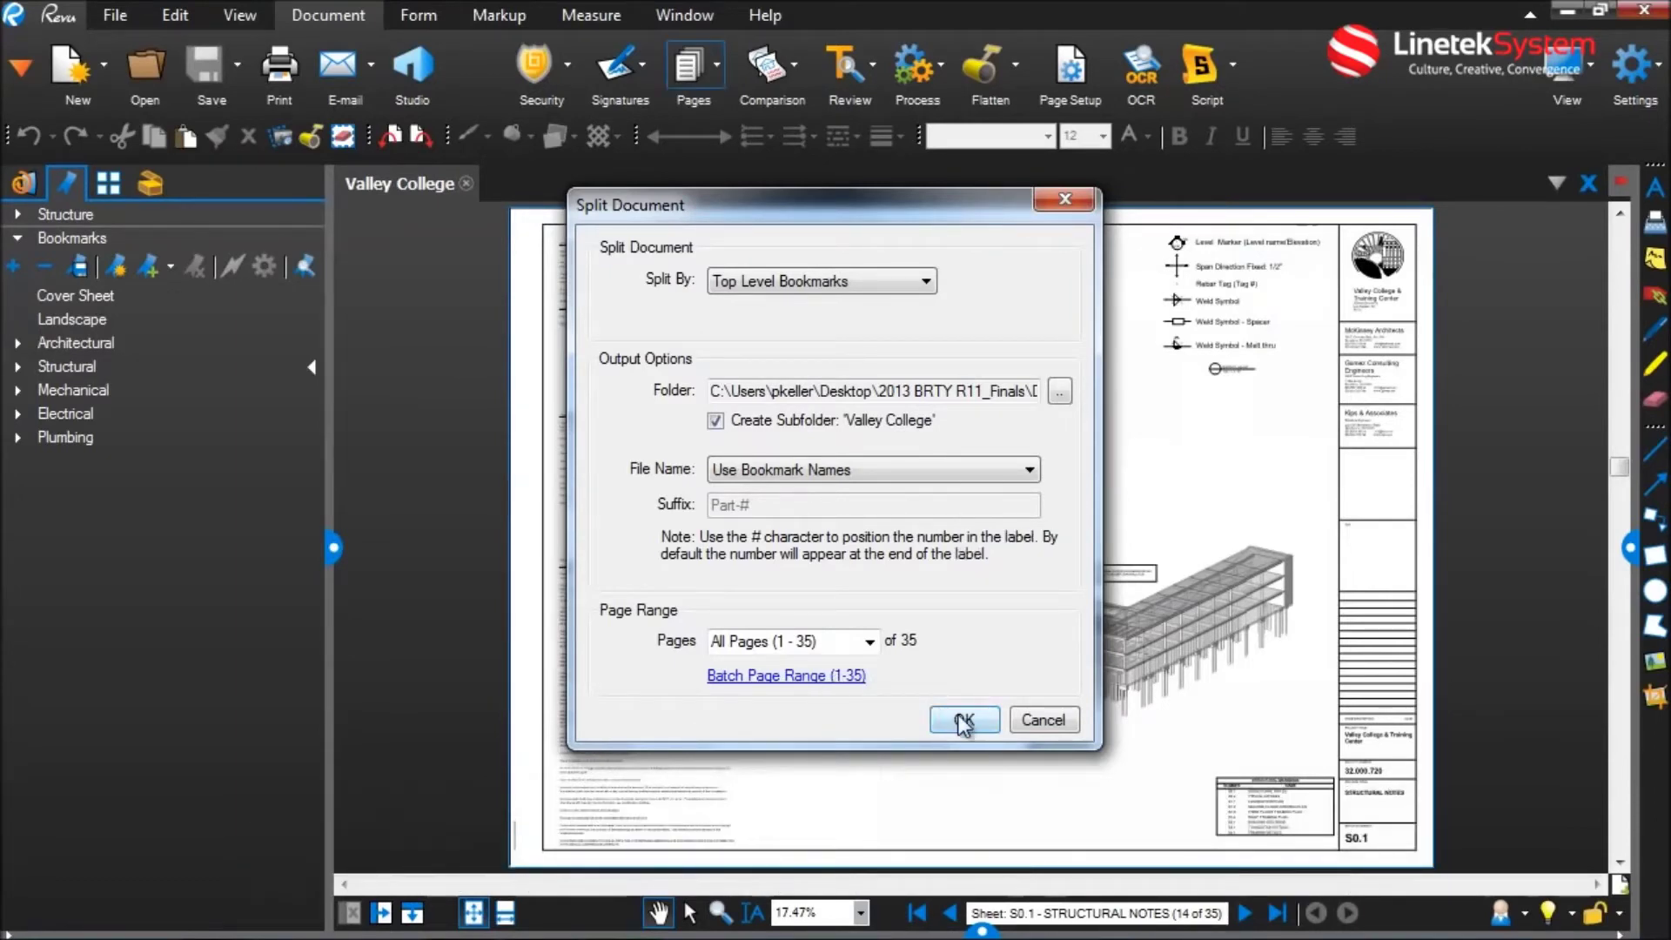
{"action": "left_click", "coordinate": [964, 722]}
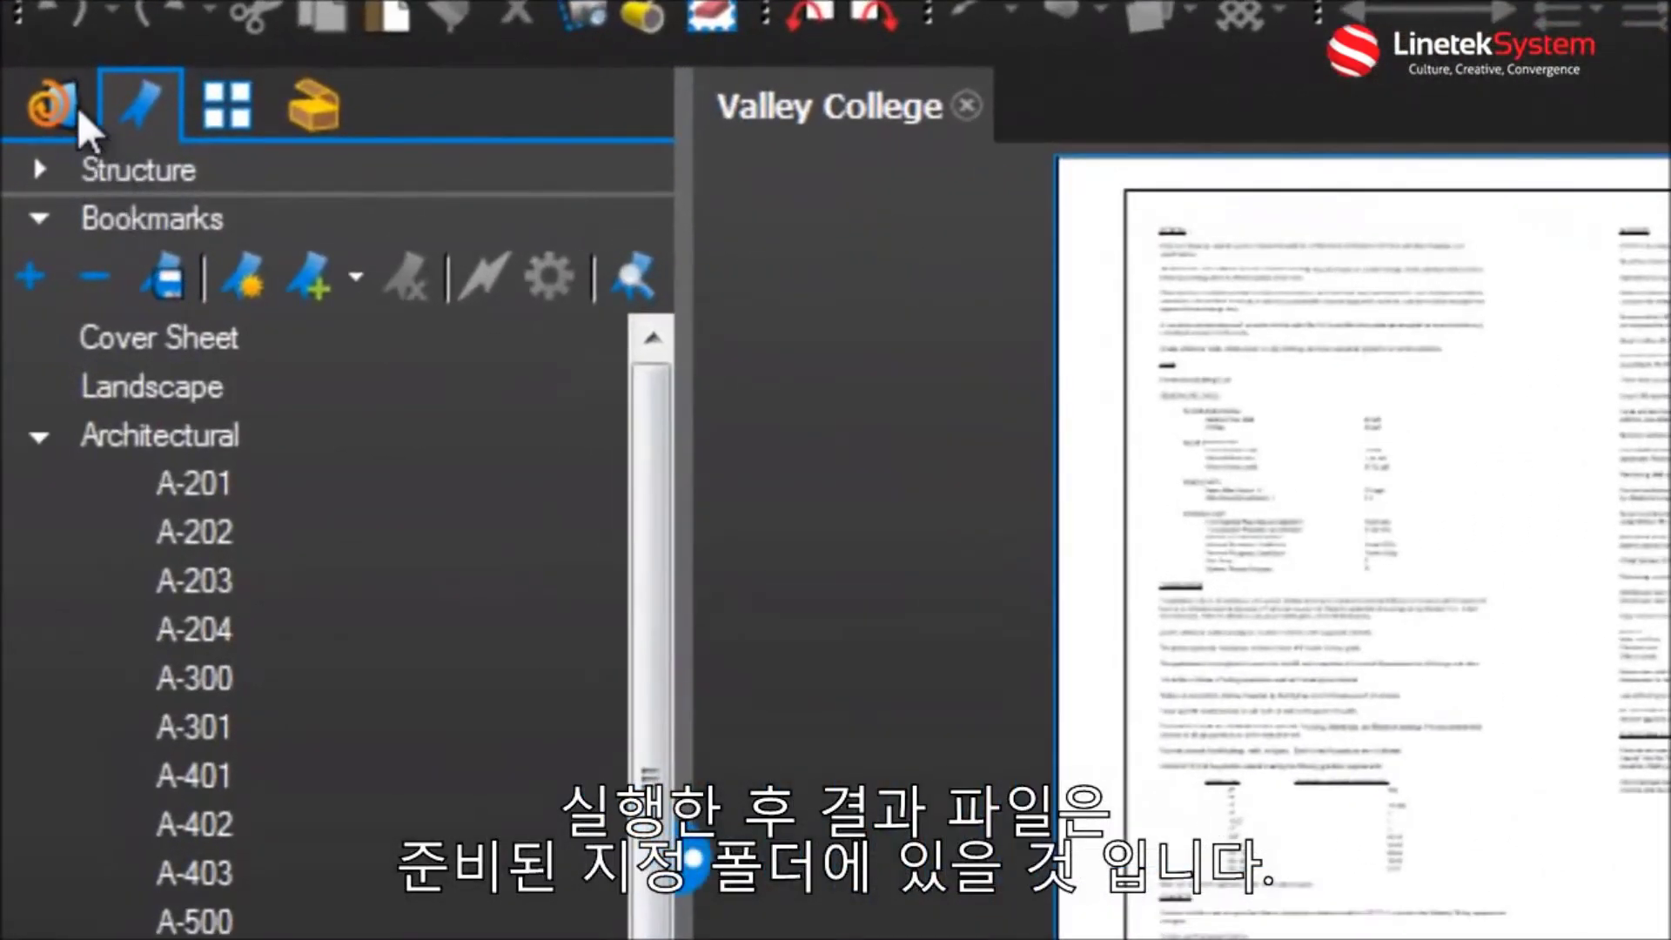
Step: Browse the pinned files and open the output folder holding the bookmark-named PDFs
{"action": "left_click", "coordinate": [33, 184]}
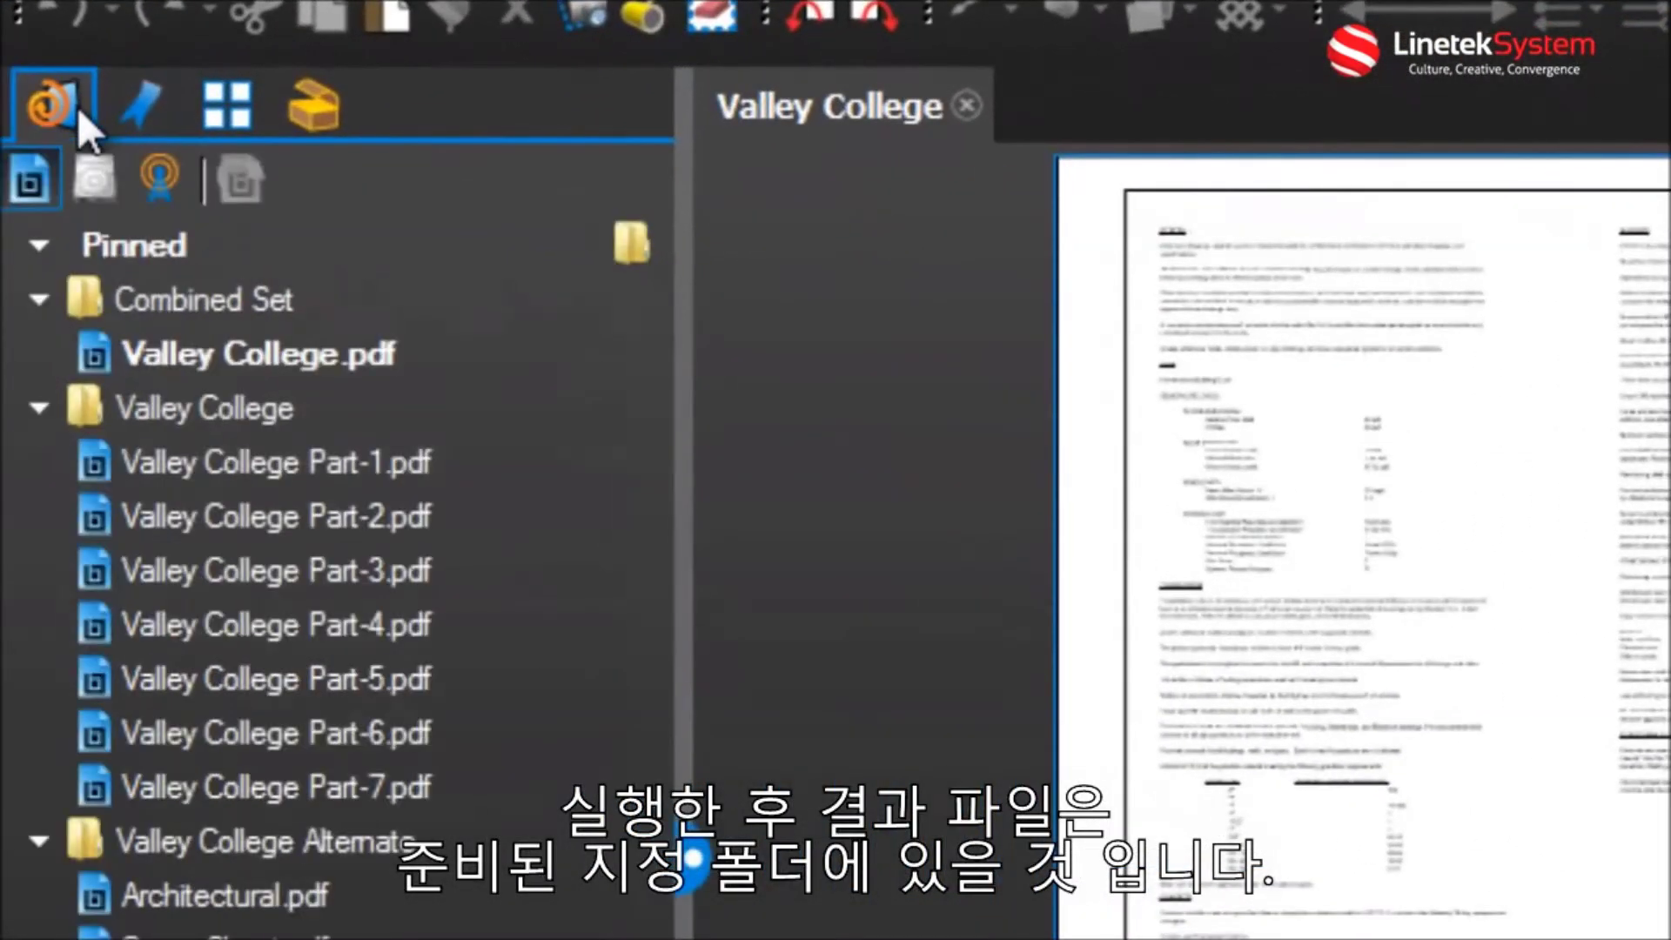
{"action": "left_click", "coordinate": [207, 290]}
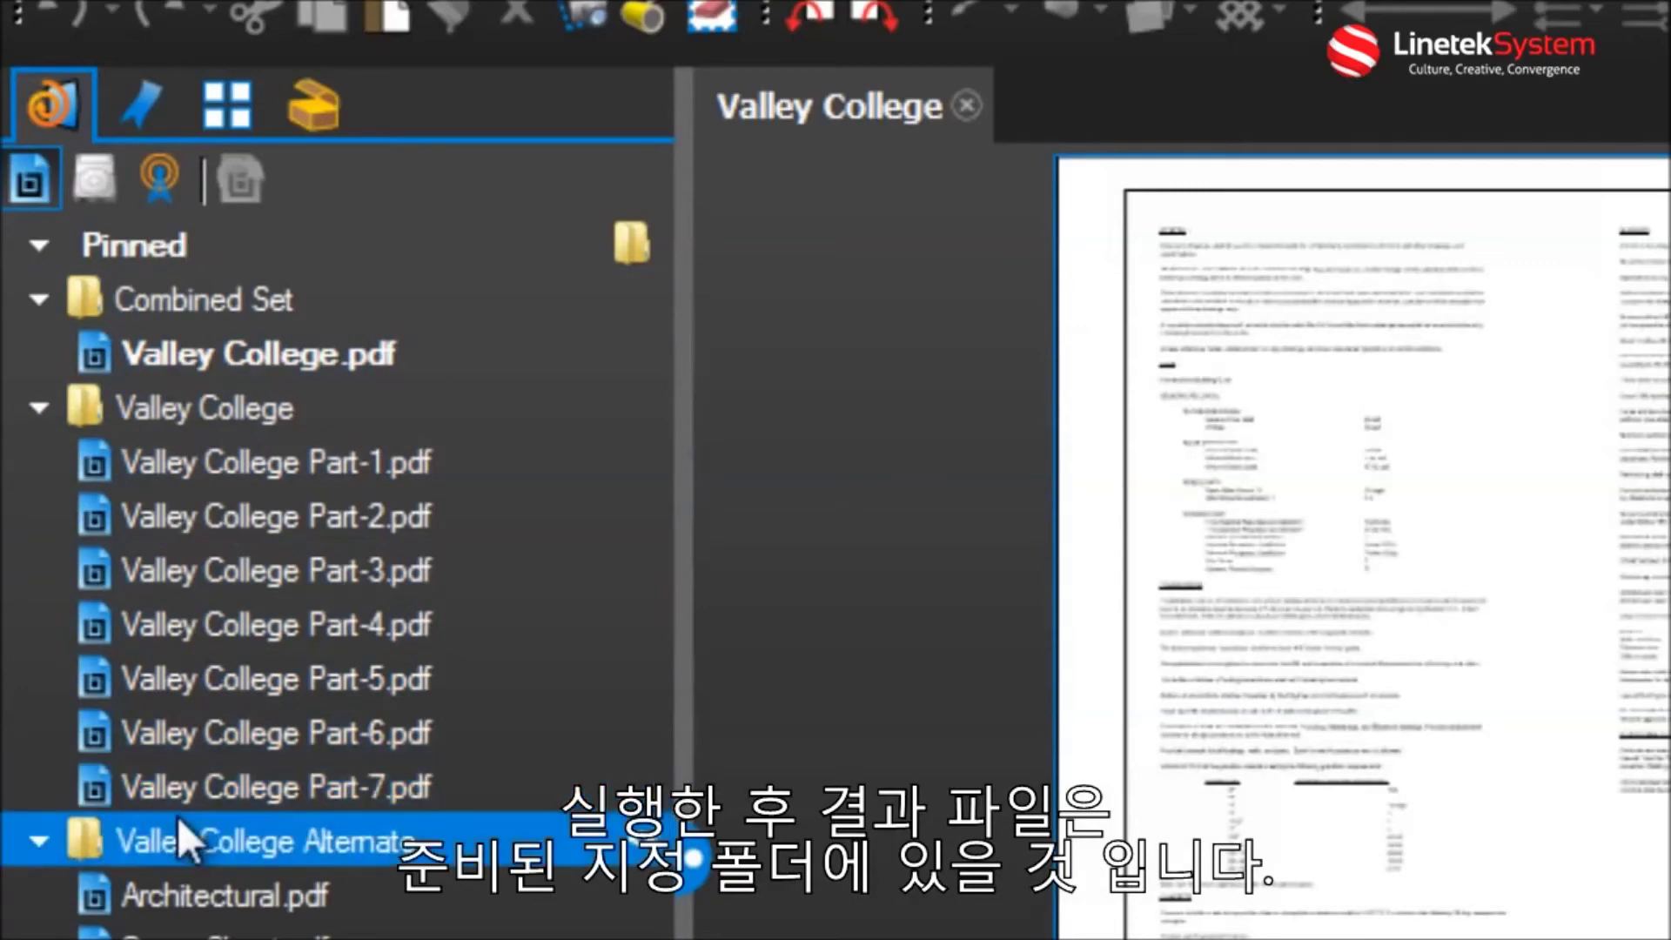
{"action": "left_click", "coordinate": [180, 823]}
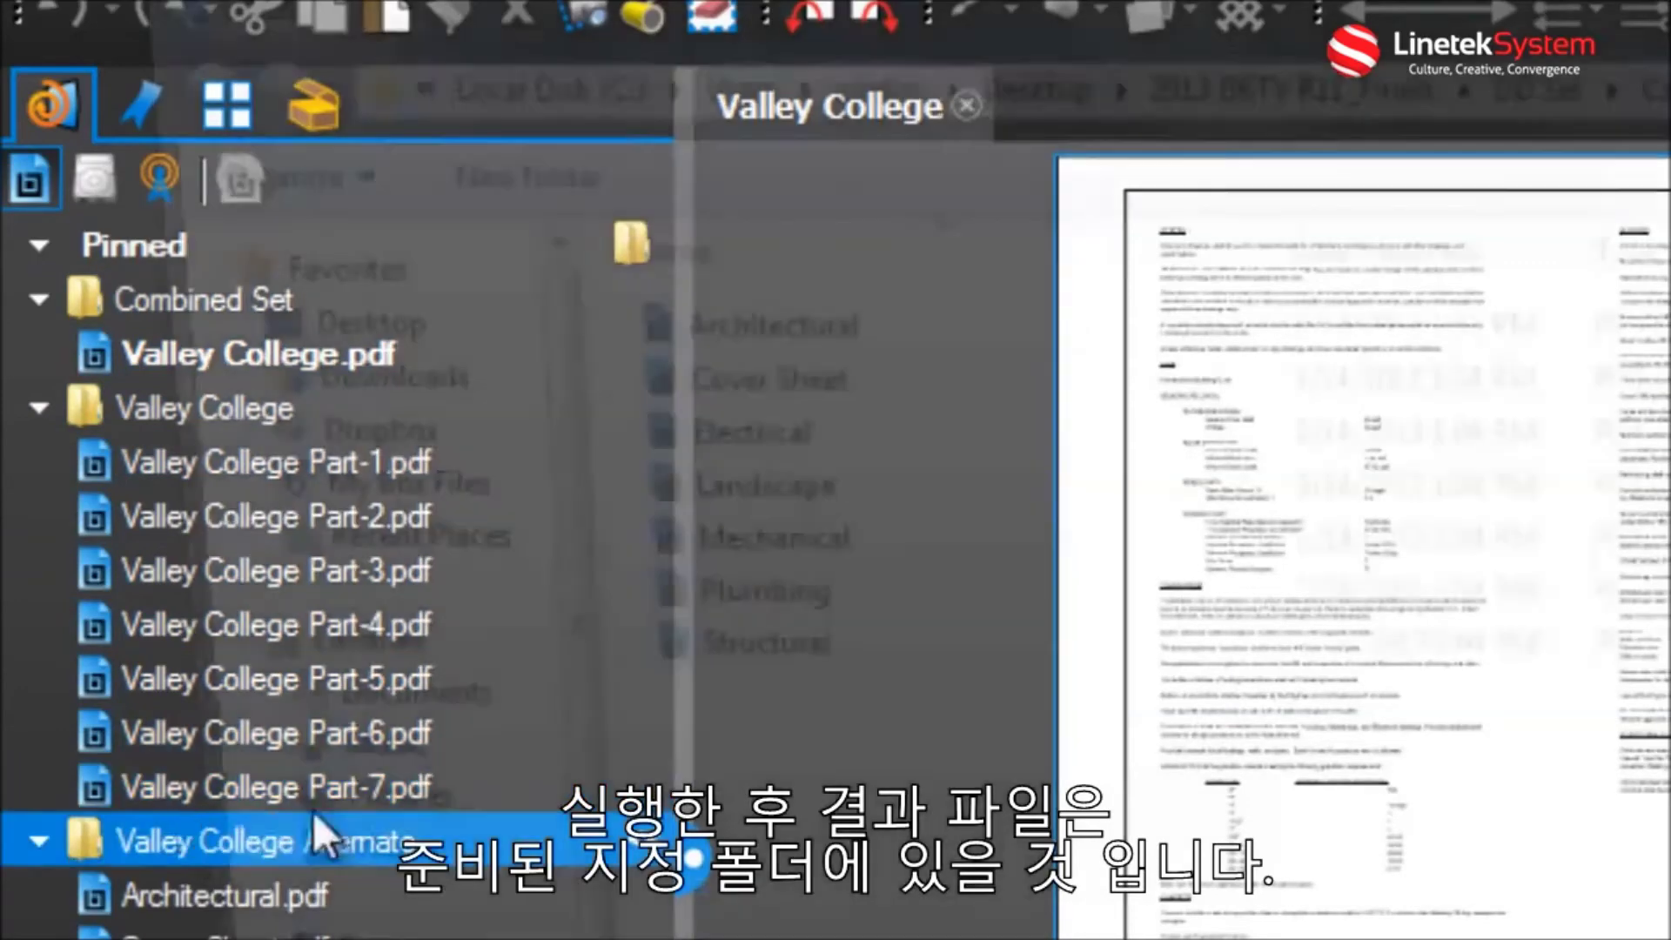